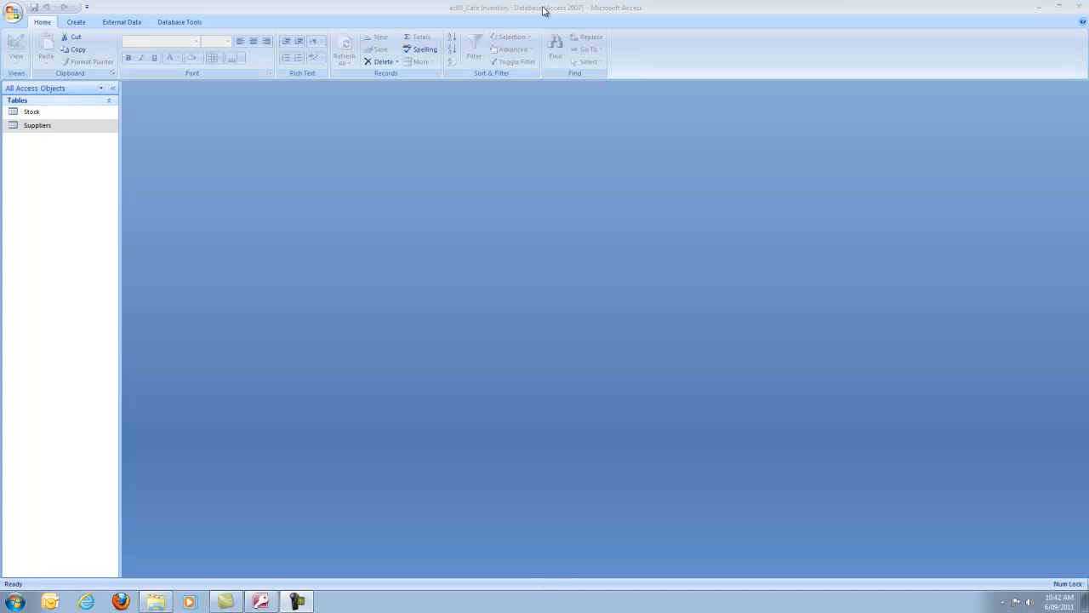
# Open the Stock and Suppliers tables in datasheet view and look over the records of both.
pyautogui.click(38, 116)
pyautogui.click(39, 126)
pyautogui.doubleClick(34, 111)
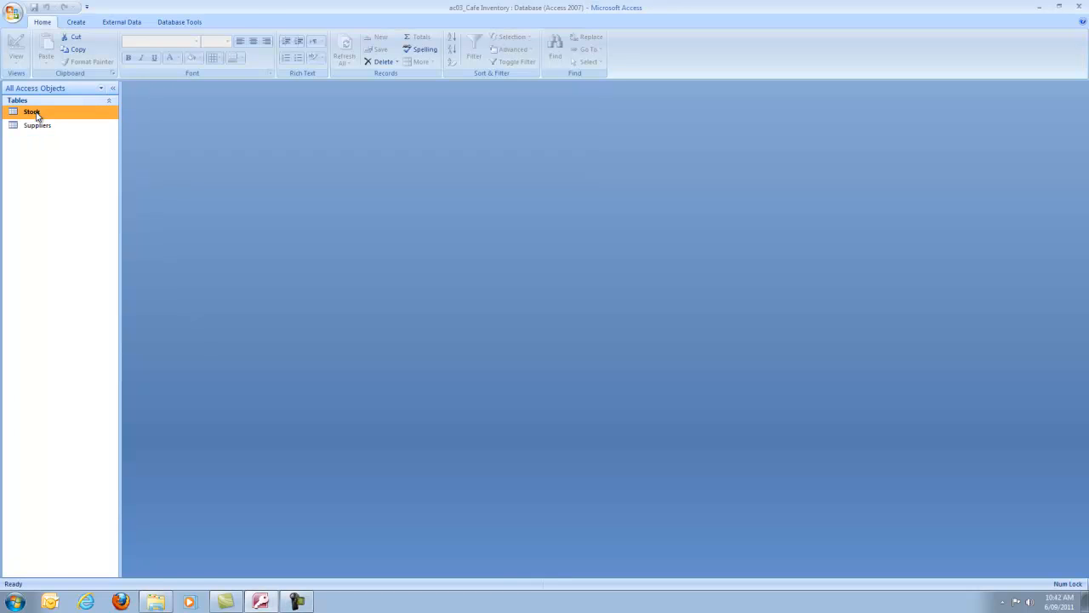
pyautogui.doubleClick(38, 125)
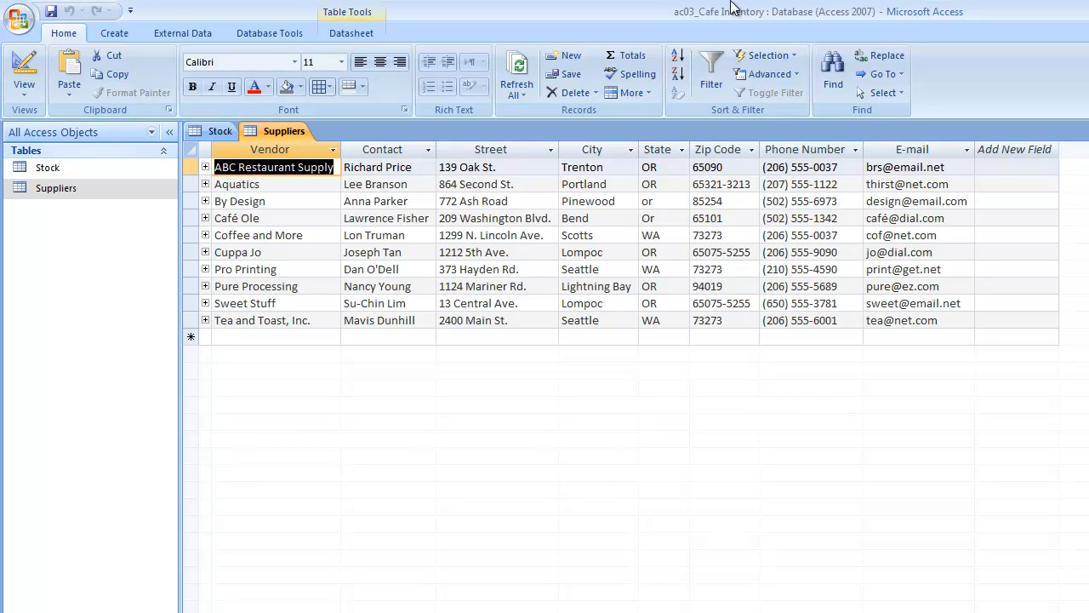
pyautogui.click(211, 132)
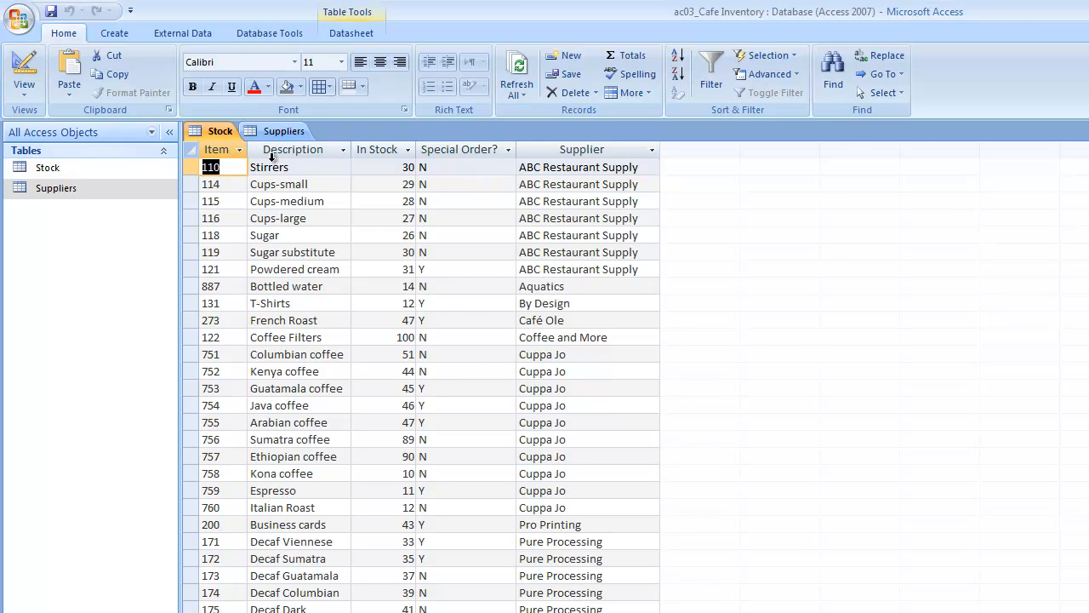
pyautogui.click(282, 132)
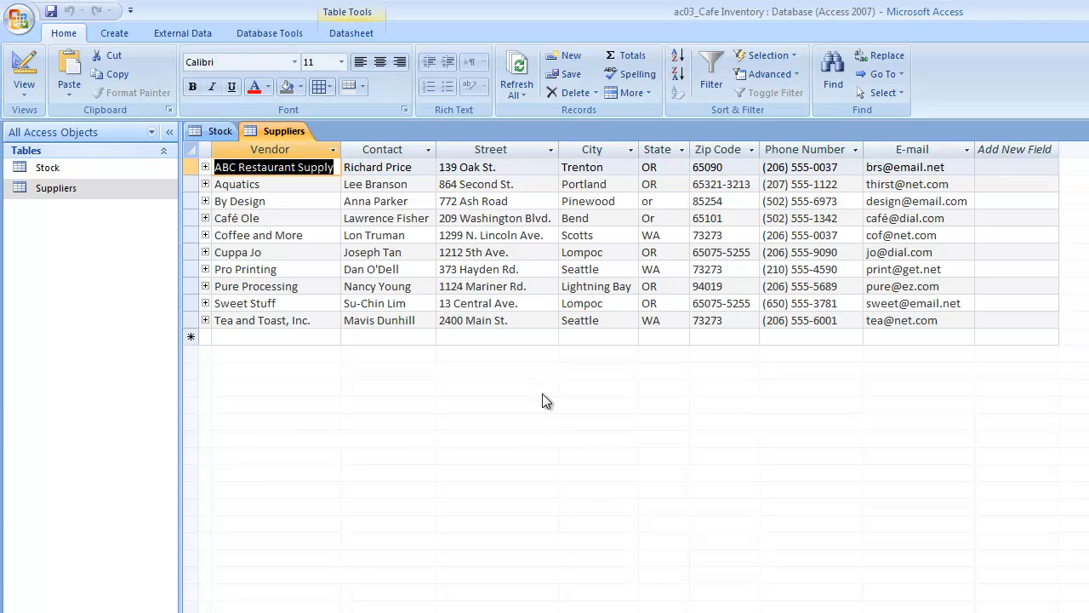
# Replace the contact of the Cuppa Jo supplier record with the new contact person's full name.
pyautogui.click(267, 252)
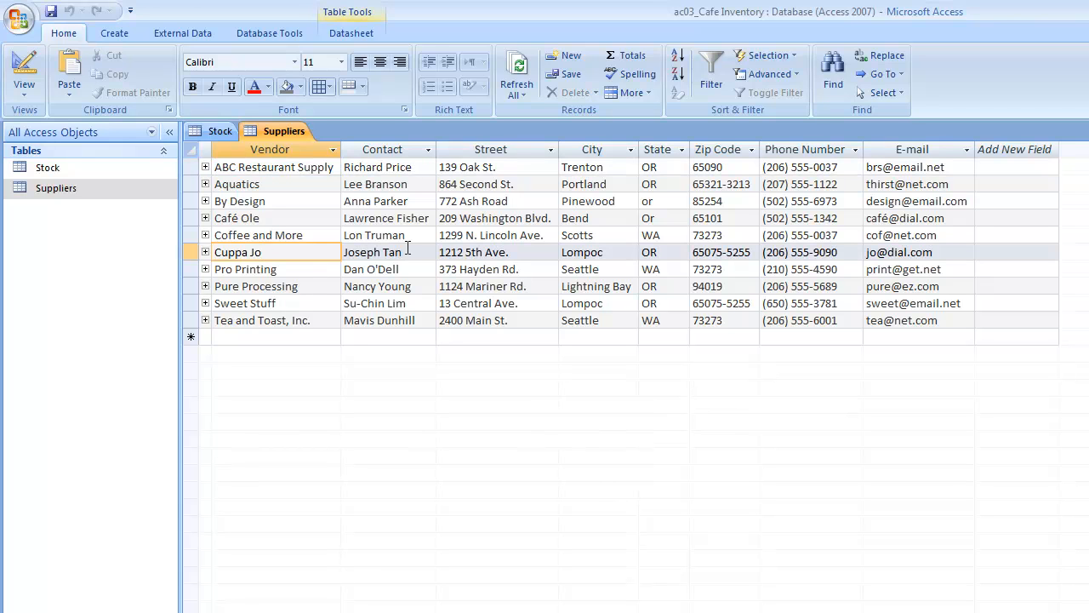
pyautogui.press('Tab')
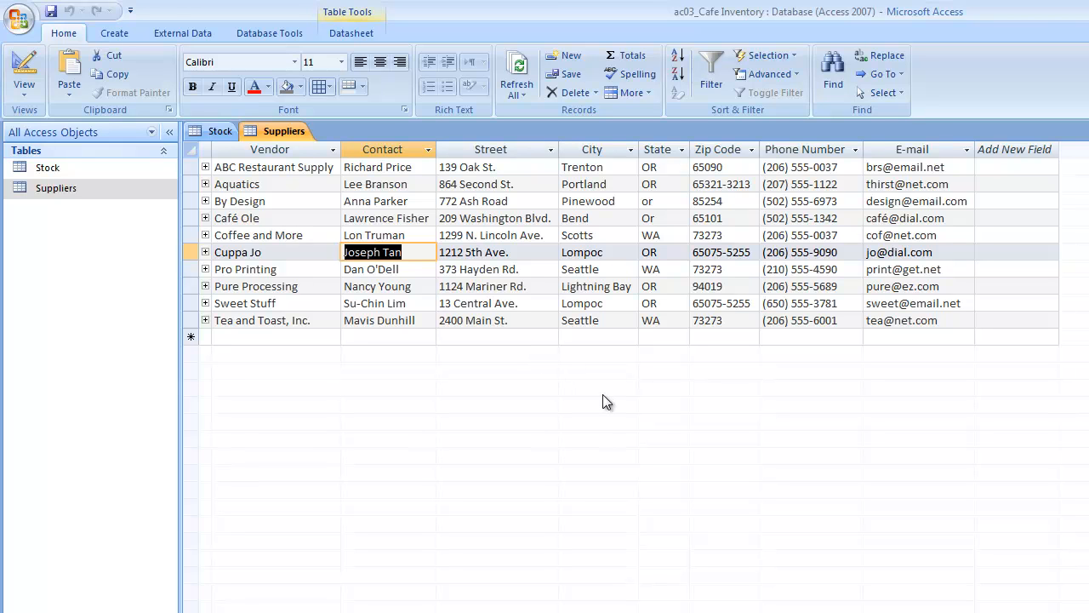
pyautogui.press('Delete')
pyautogui.write('Brad')
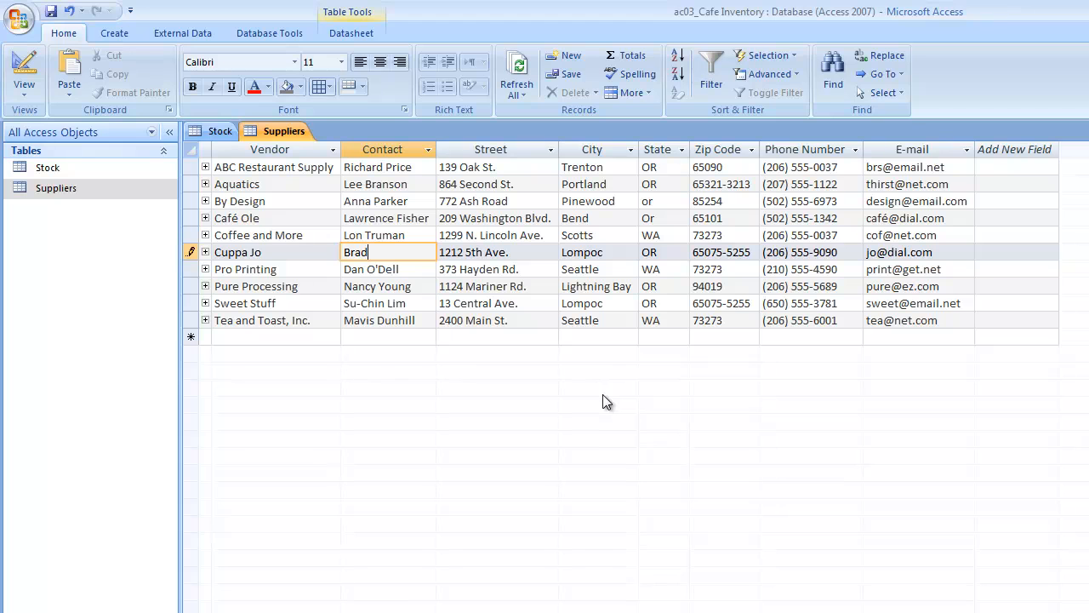
pyautogui.write(' Morton')
pyautogui.press('Tab')
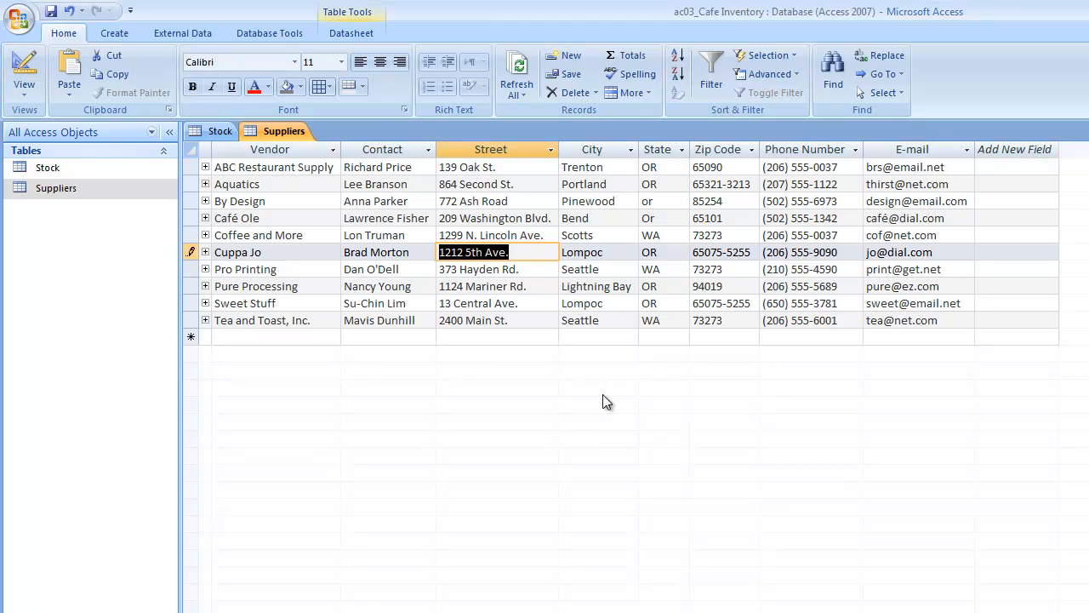
# Start a new query with the Simple Query Wizard and base it on the Stock table.
pyautogui.click(129, 34)
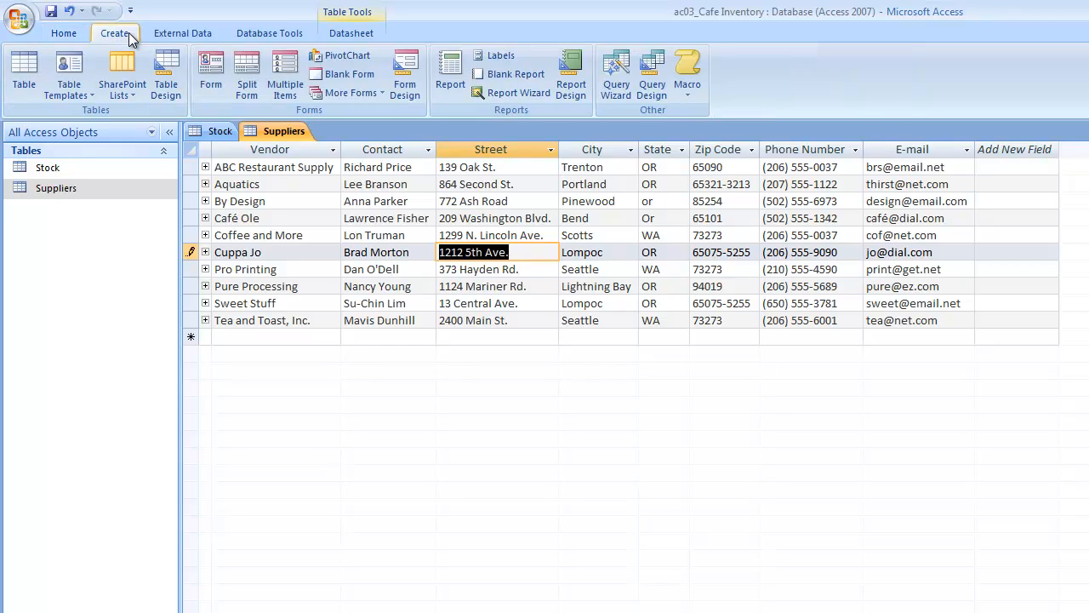
pyautogui.click(618, 76)
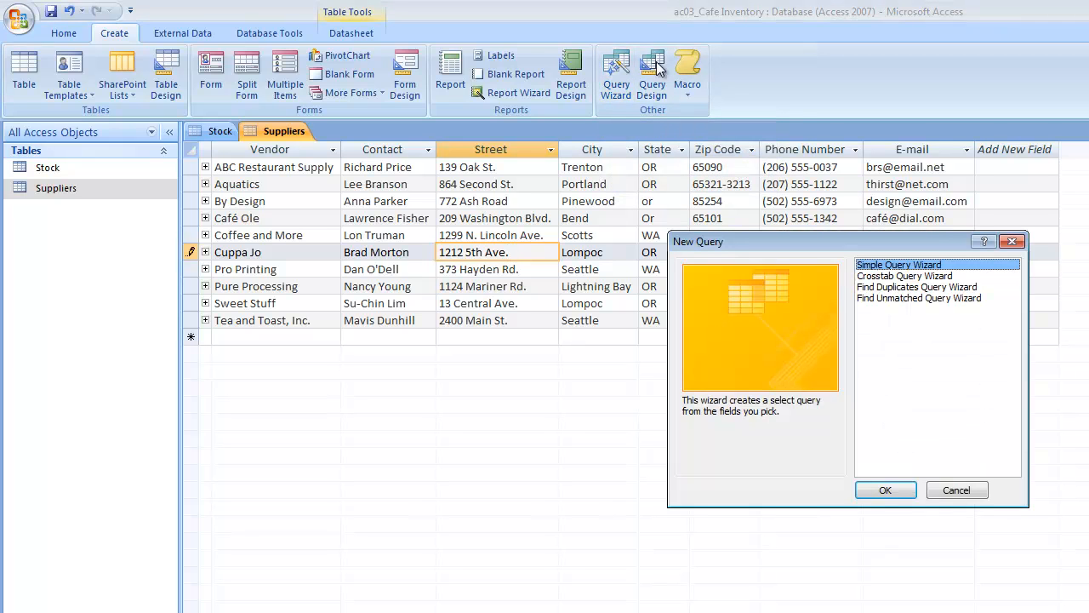
pyautogui.click(915, 276)
pyautogui.click(910, 265)
pyautogui.click(893, 489)
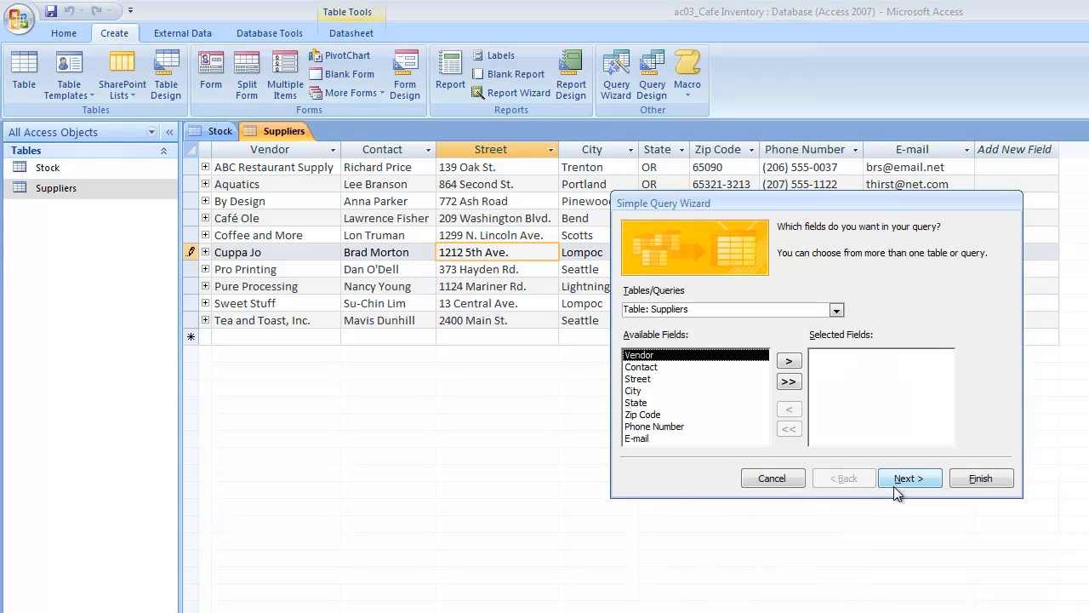
pyautogui.click(837, 312)
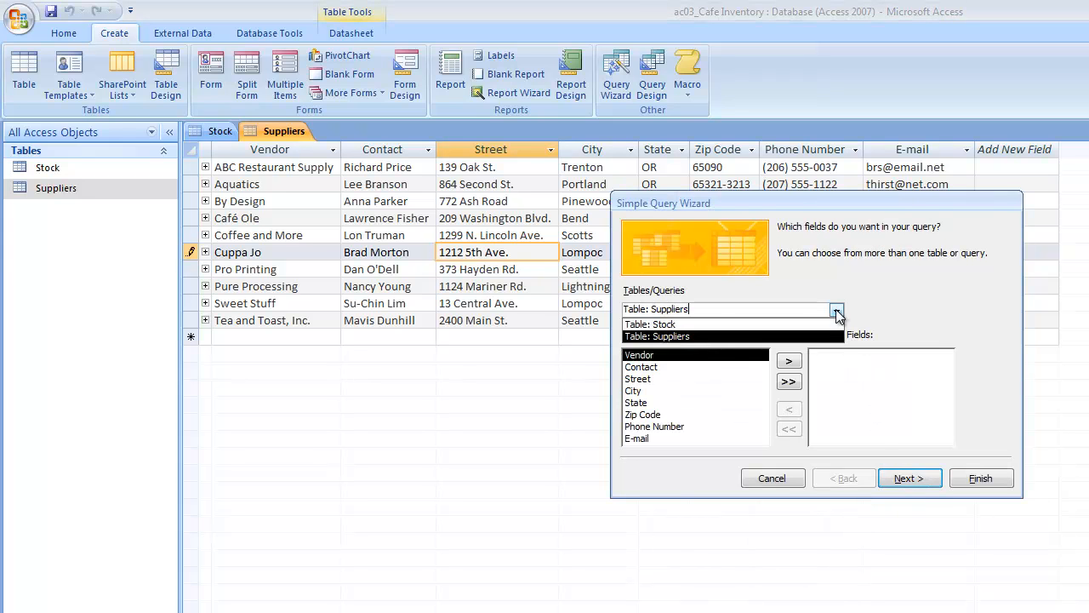
pyautogui.click(645, 337)
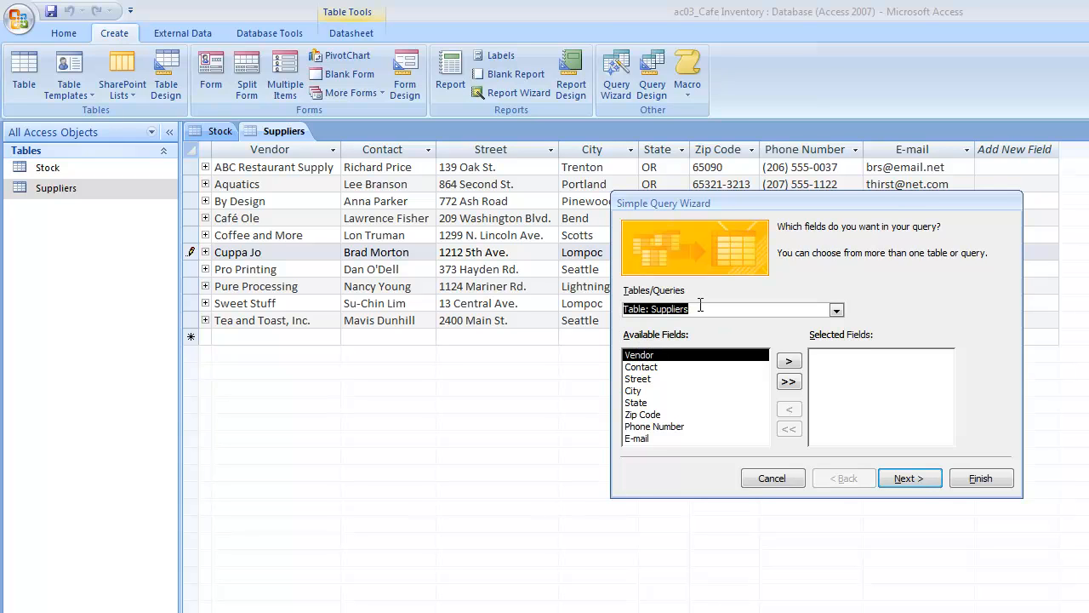
pyautogui.click(836, 311)
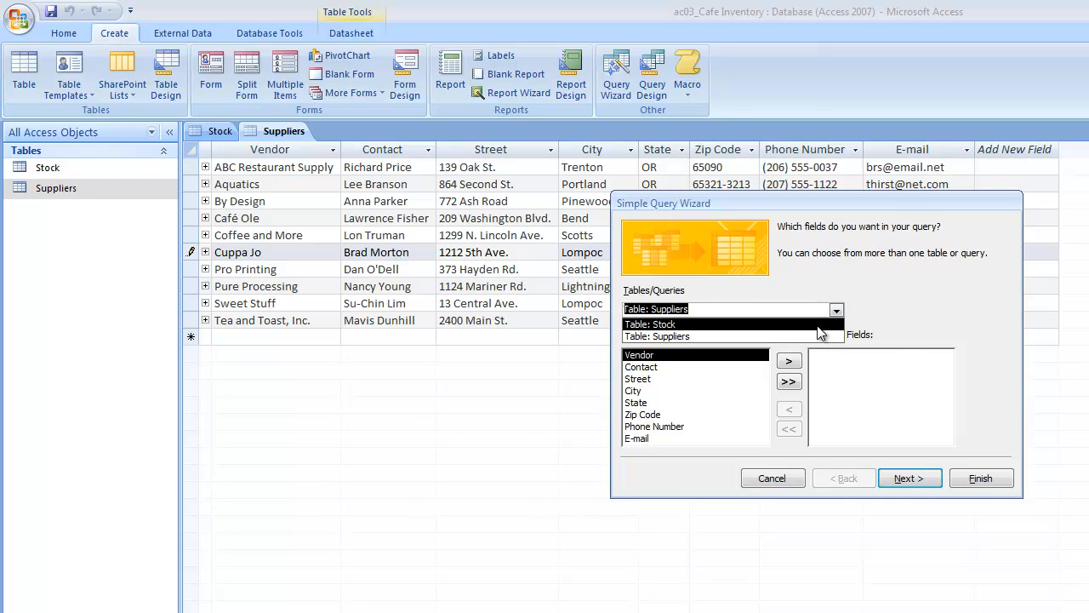
pyautogui.click(818, 327)
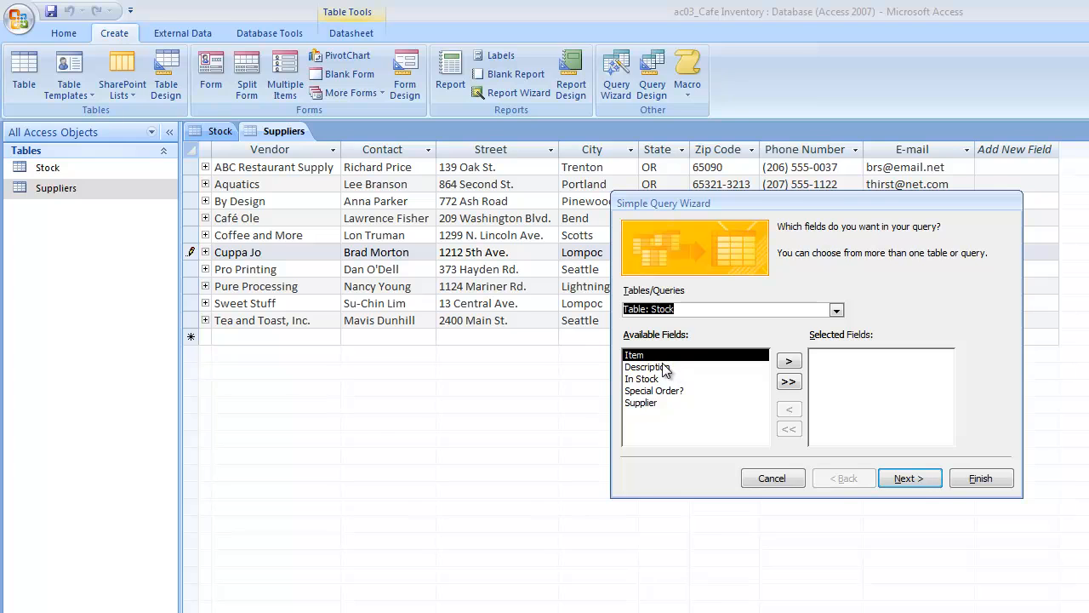
# Include all Stock fields except Item in the query: Description, In Stock, Special Order? and Supplier.
pyautogui.click(789, 382)
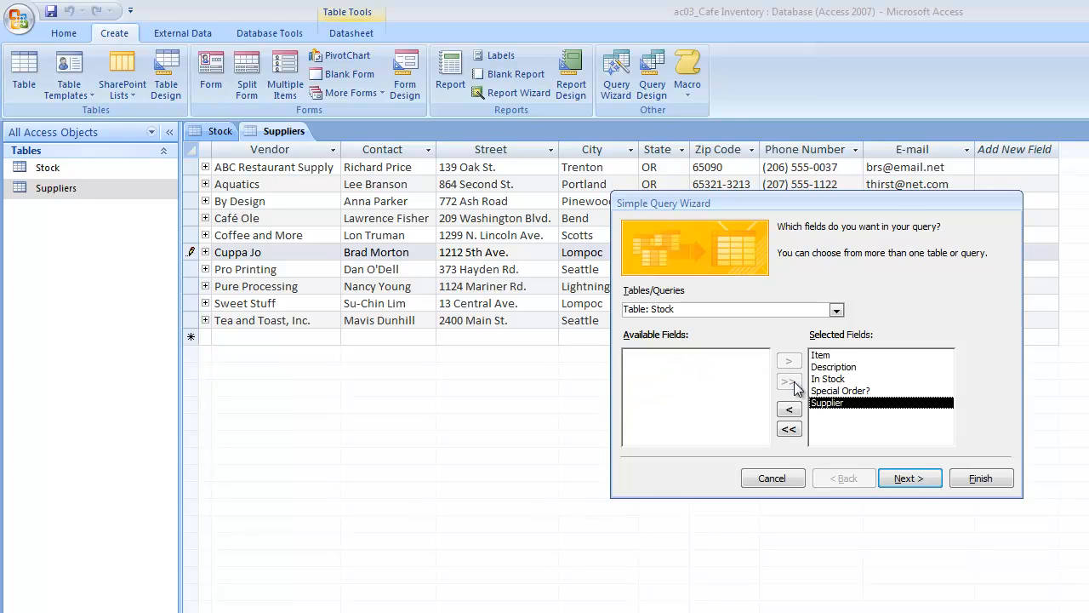
pyautogui.click(833, 355)
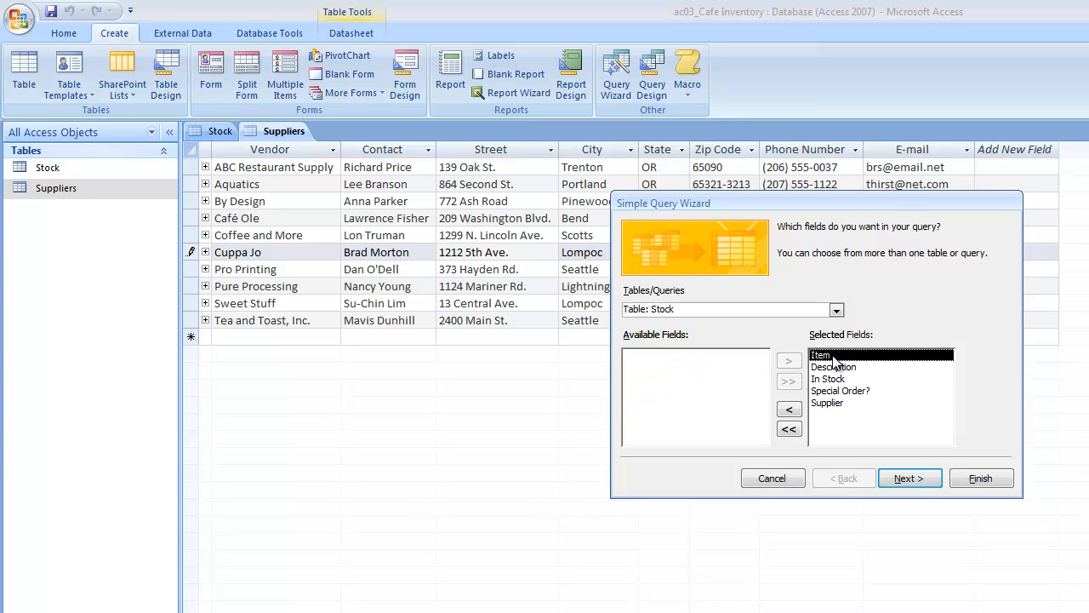
pyautogui.click(795, 415)
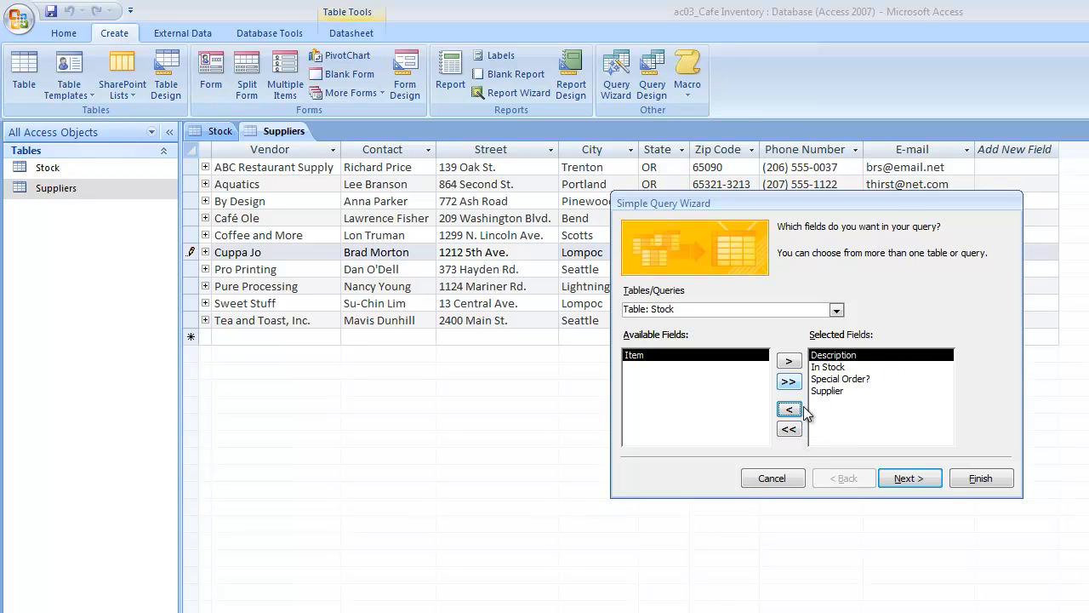
pyautogui.click(858, 391)
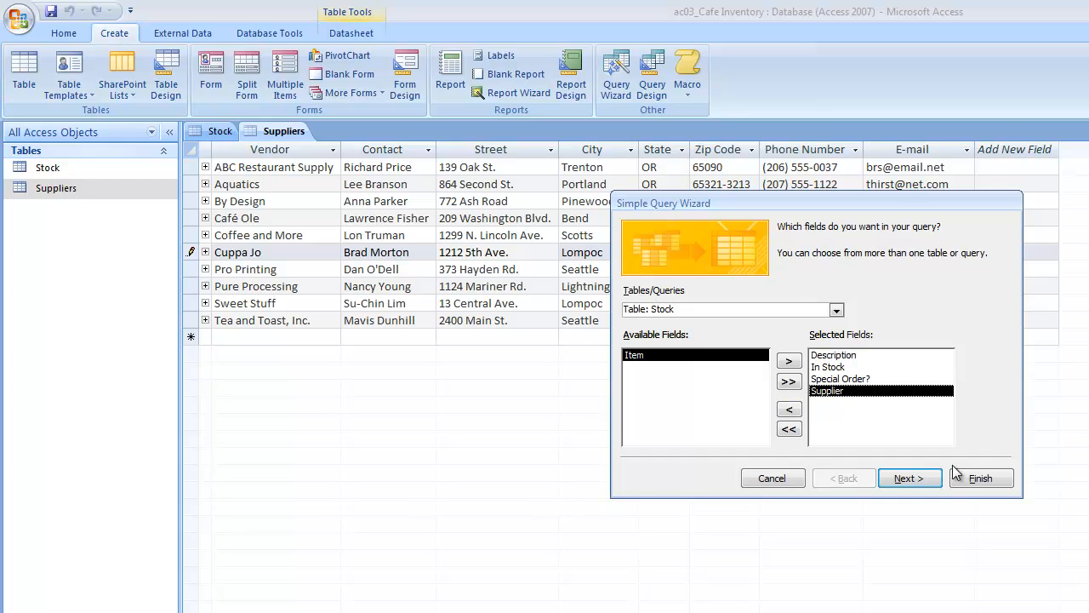
# Keep the query as a detail query, title it Low Stock and finish the wizard, opening the query to view information.
pyautogui.click(928, 476)
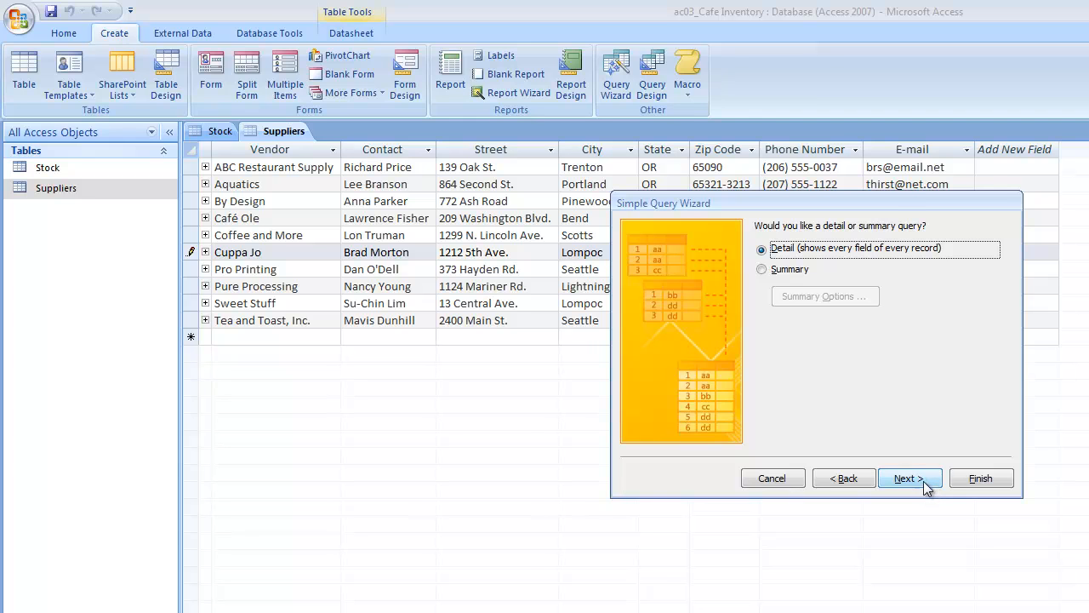
pyautogui.click(925, 478)
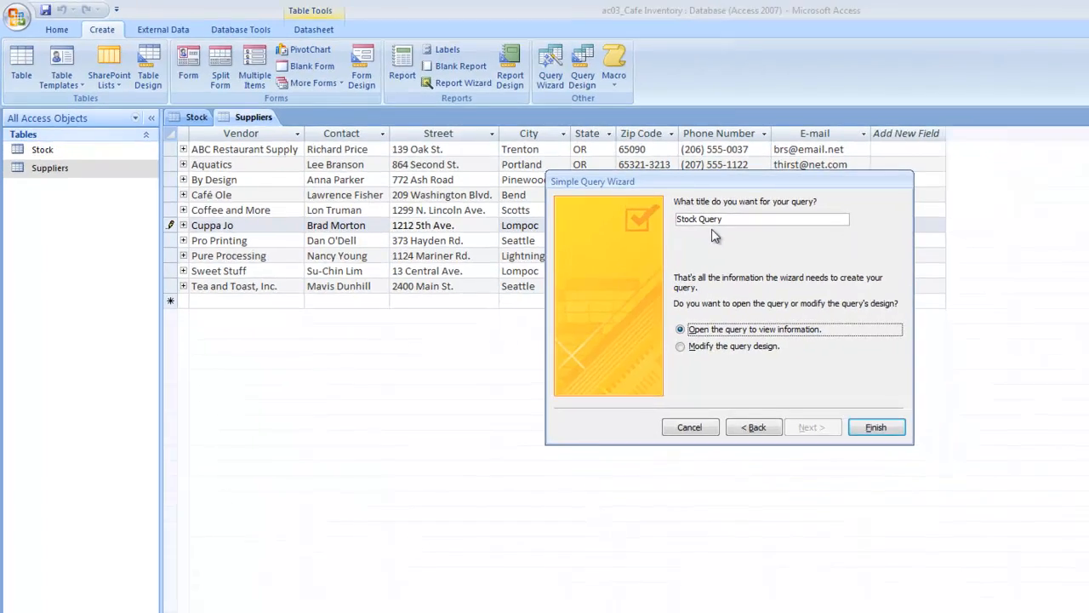
pyautogui.hotkey('shift', 'Tab')
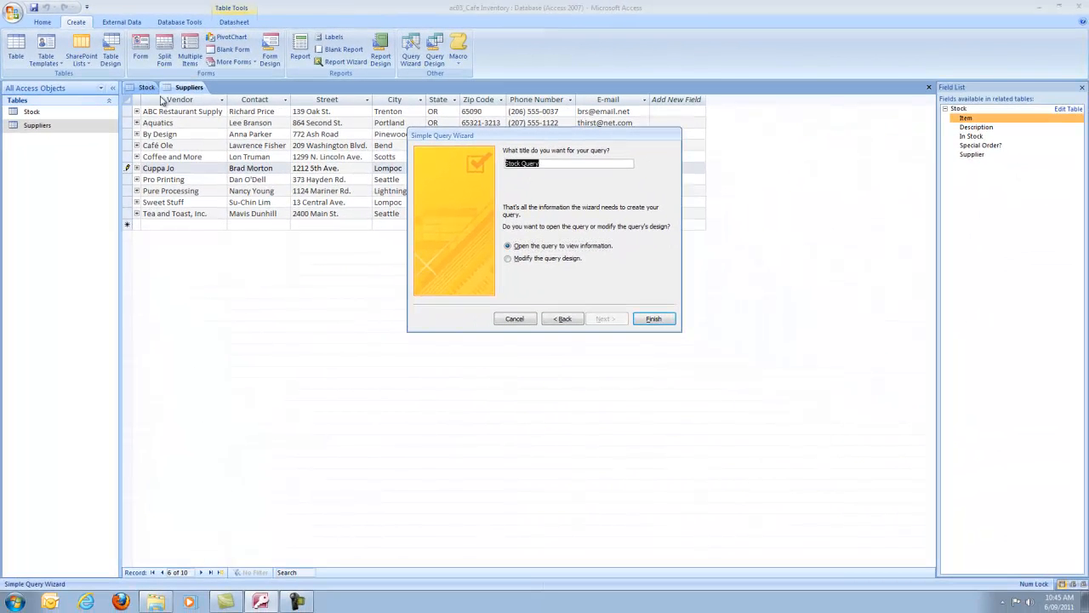
pyautogui.write('Low Stock')
pyautogui.click(654, 319)
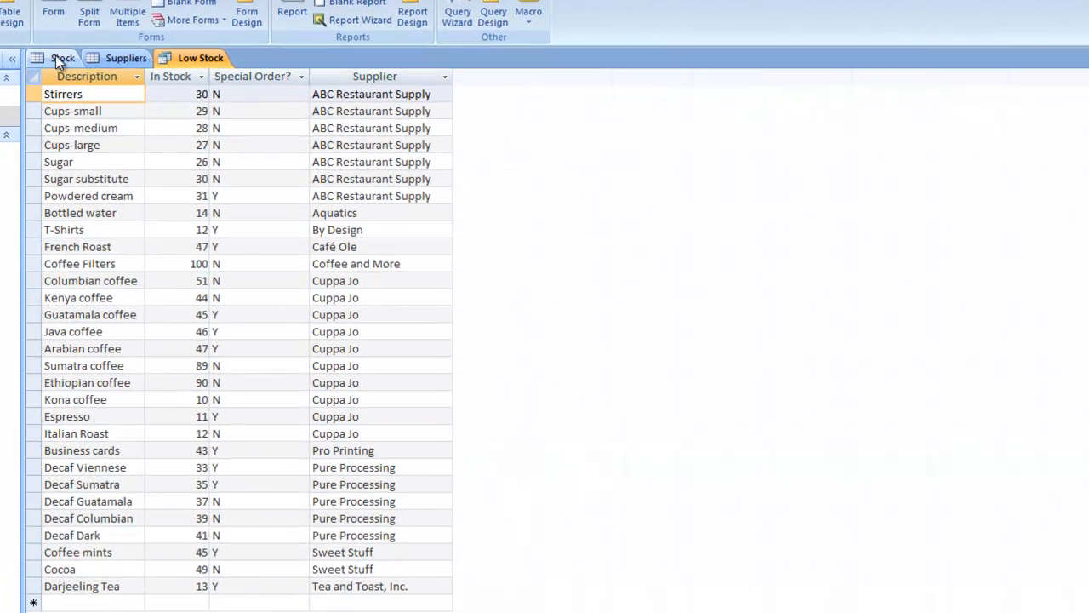
# Compare the Stock table's records and fields with those of the Low Stock query.
pyautogui.click(56, 56)
pyautogui.click(176, 57)
pyautogui.click(66, 58)
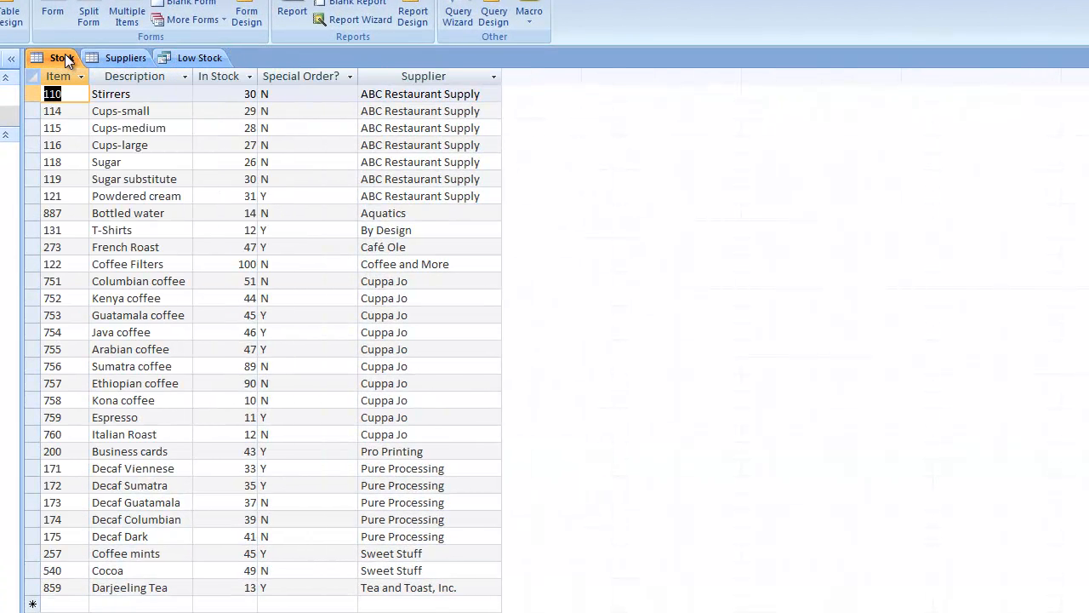
pyautogui.click(182, 61)
pyautogui.click(56, 54)
pyautogui.click(186, 57)
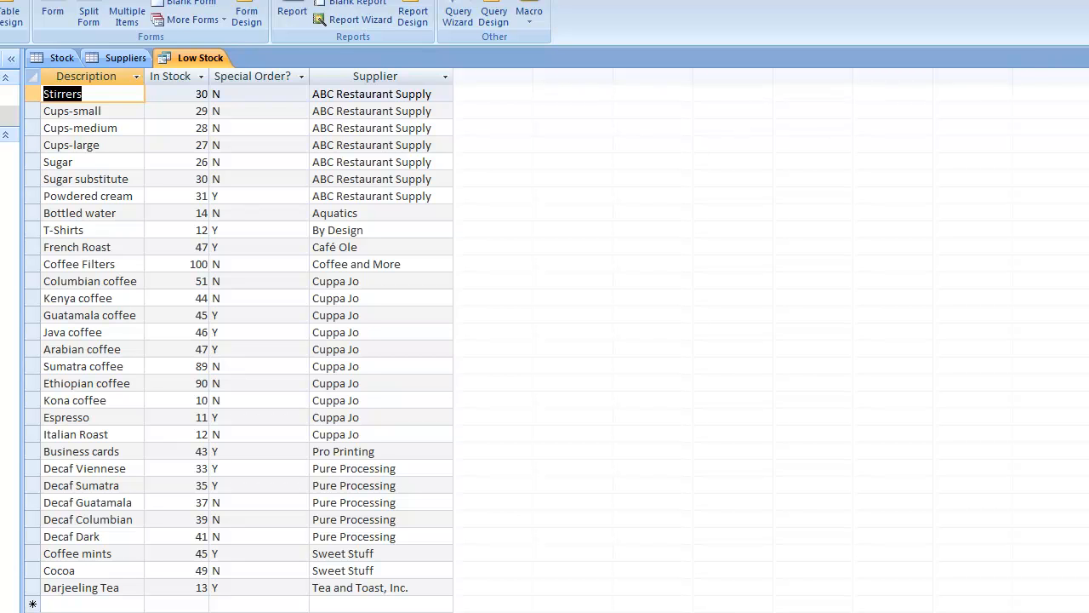
# In the Low Stock query's design, set the In Stock criterion to <30 and check it against the Stock table.
pyautogui.click(1083, 602)
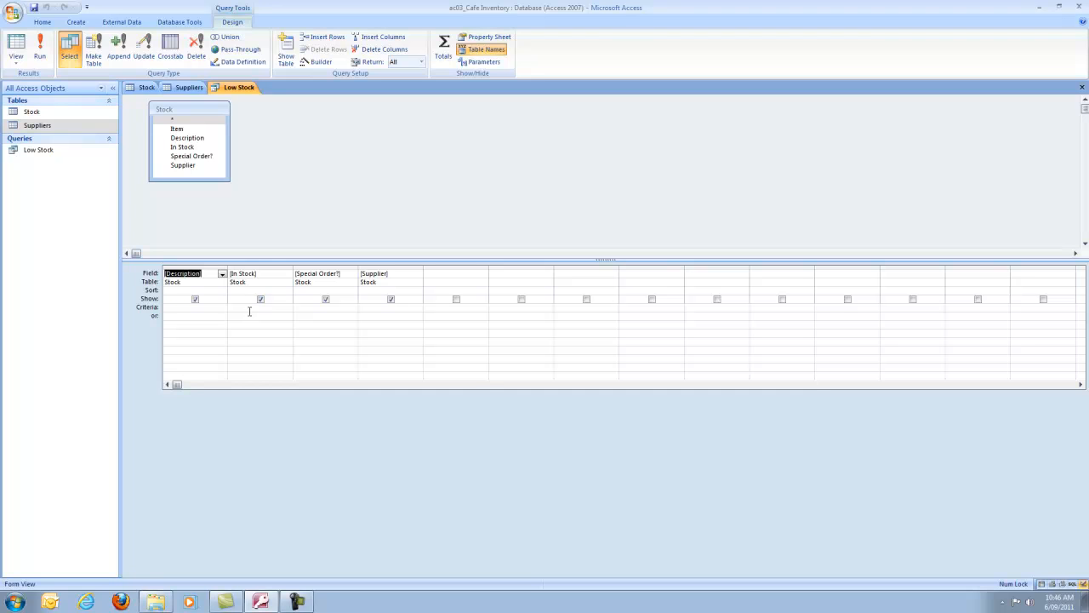
pyautogui.click(252, 307)
pyautogui.write('<30')
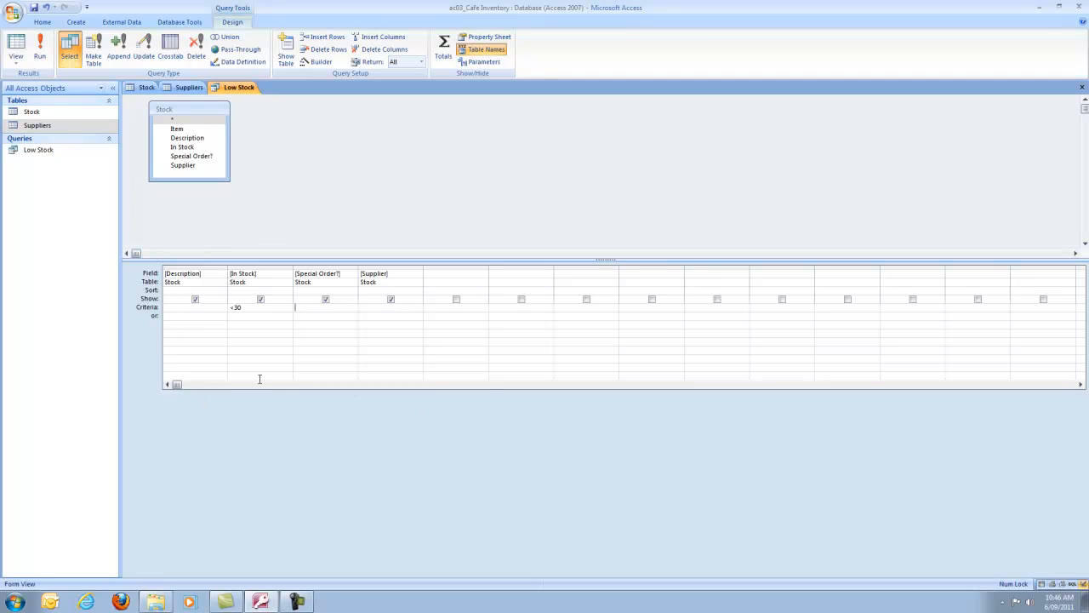
pyautogui.click(145, 87)
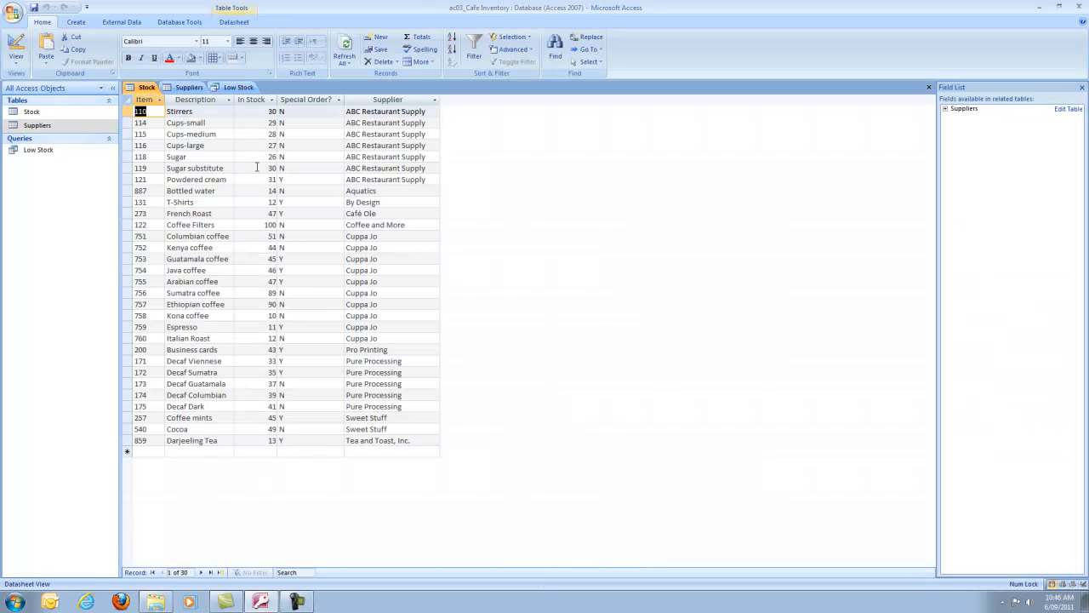
pyautogui.click(230, 88)
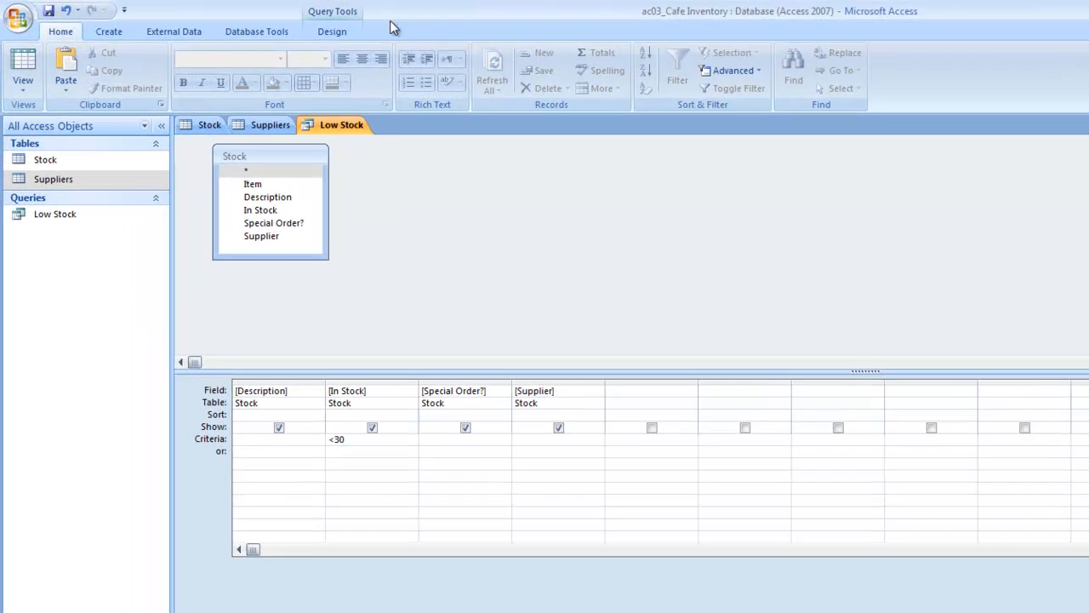
# Run the Low Stock query and compare its results with the full Stock table.
pyautogui.click(339, 29)
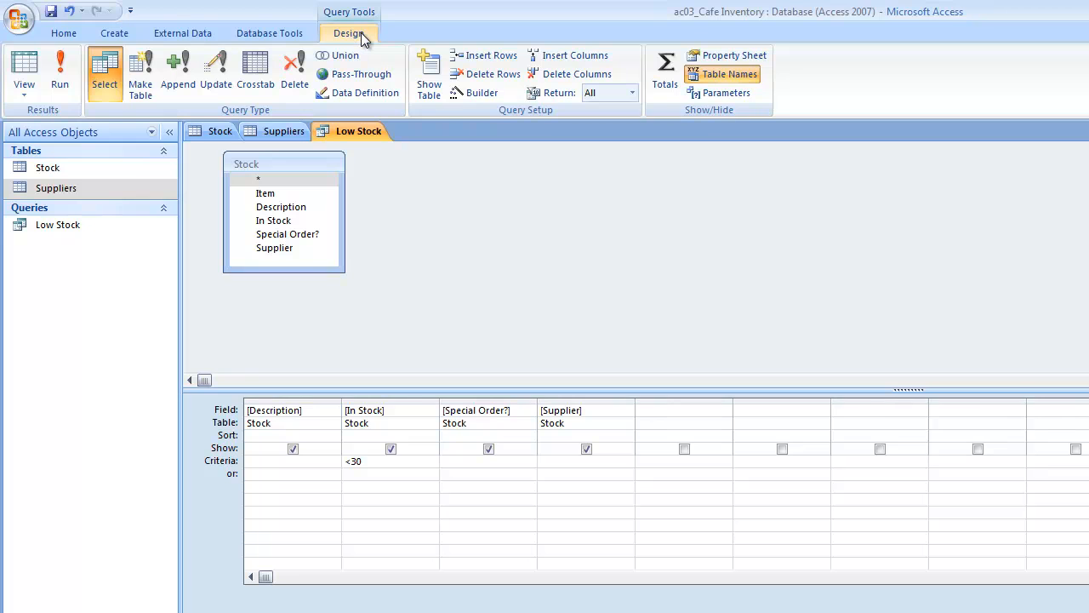
pyautogui.click(62, 77)
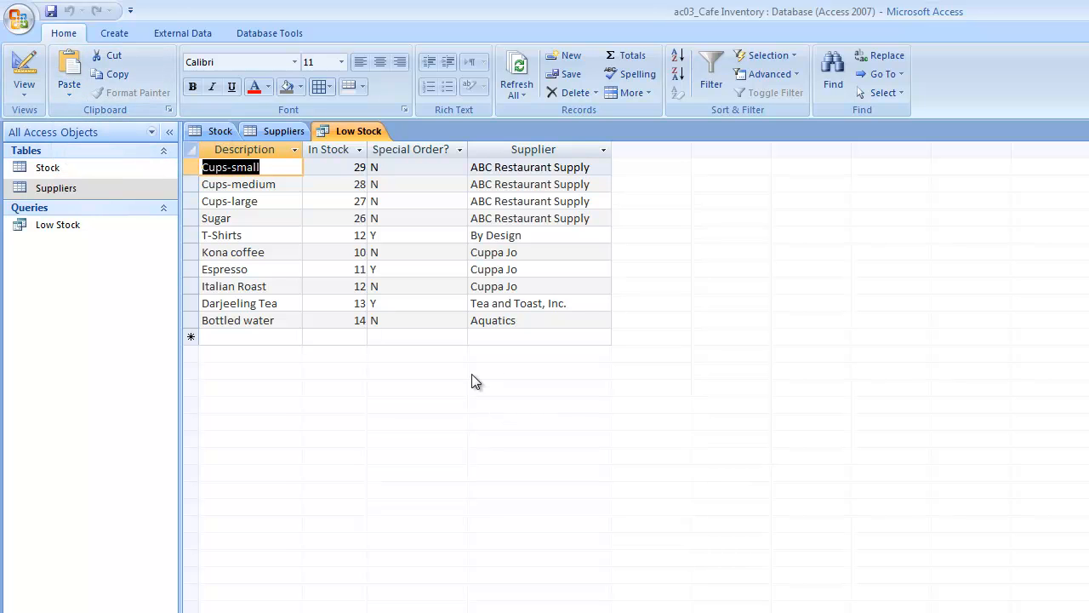
pyautogui.click(220, 130)
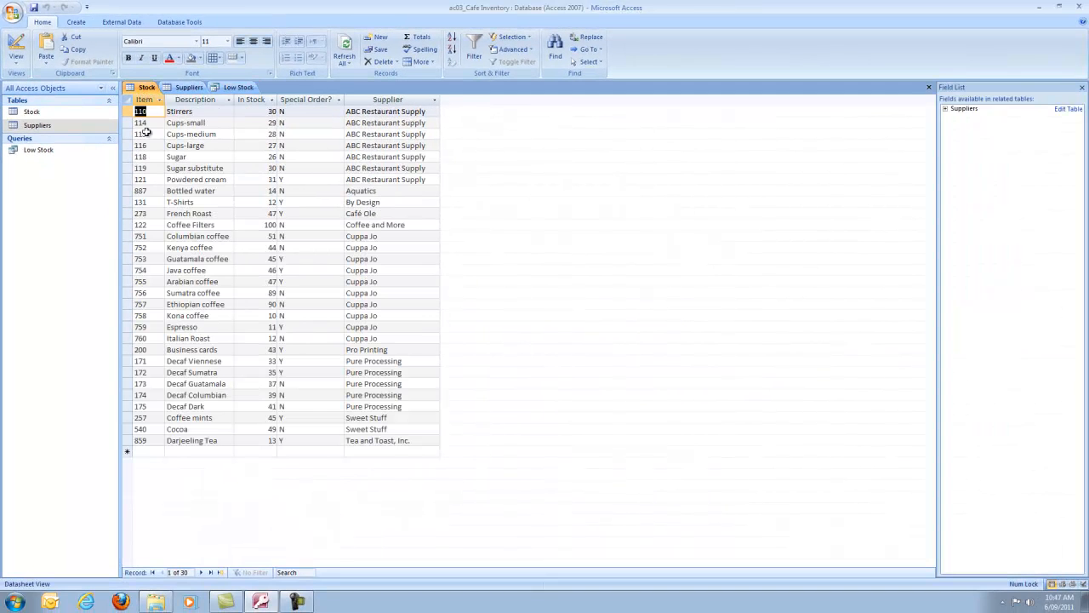
pyautogui.click(233, 90)
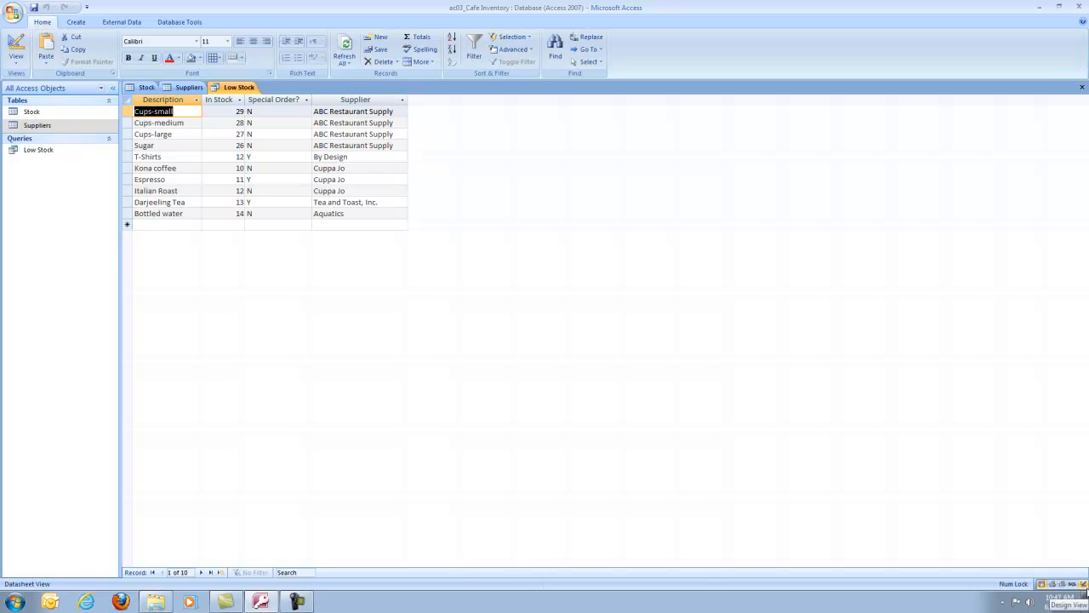
# Add the Suppliers table to the design of the Low Stock query.
pyautogui.click(1084, 583)
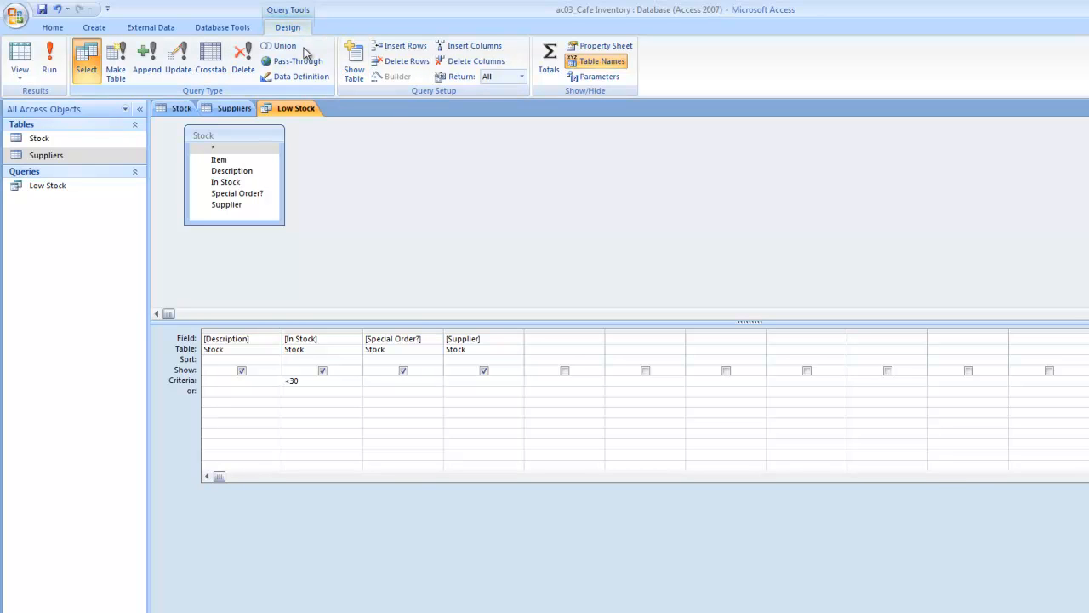
pyautogui.click(365, 67)
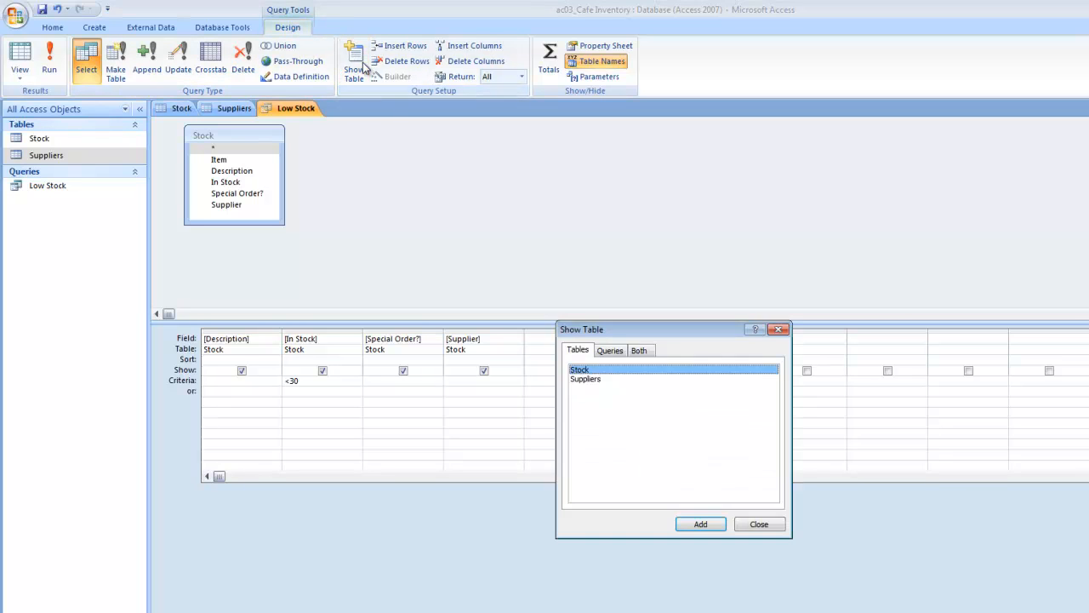
pyautogui.click(587, 380)
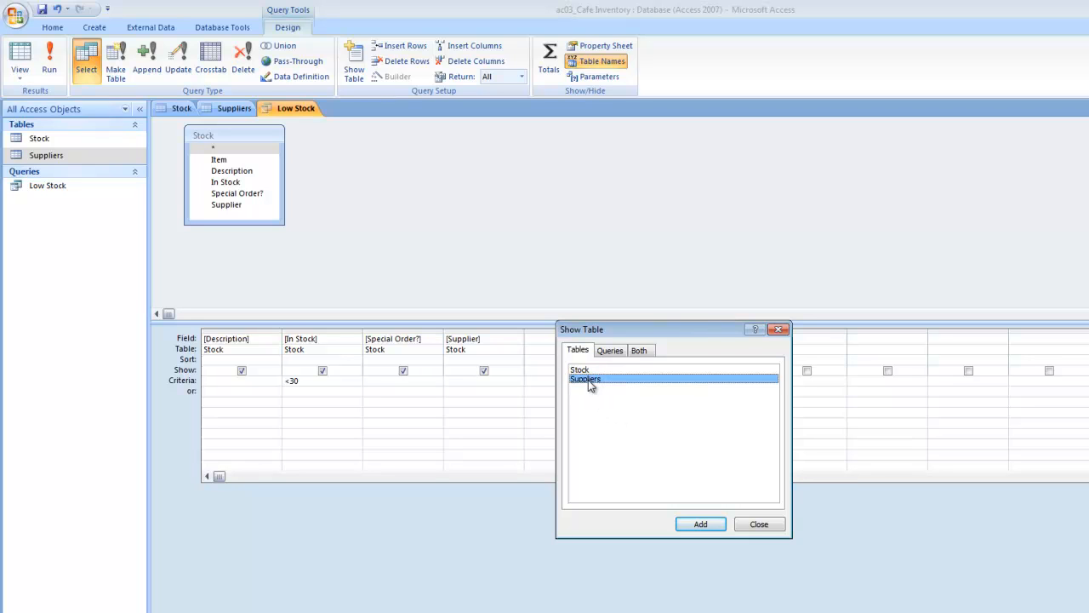
pyautogui.click(700, 524)
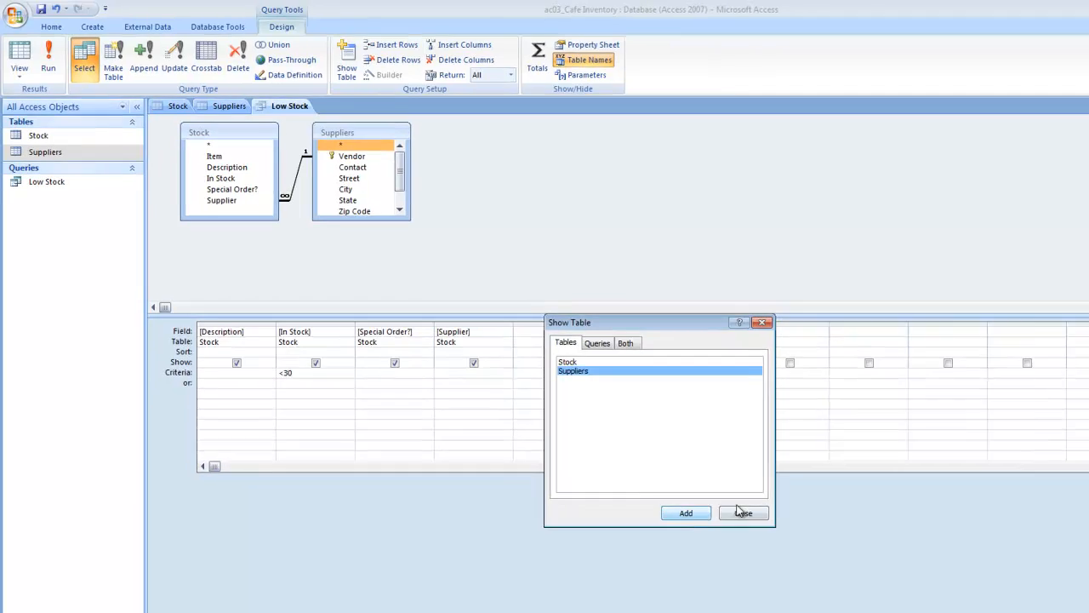
pyautogui.click(639, 441)
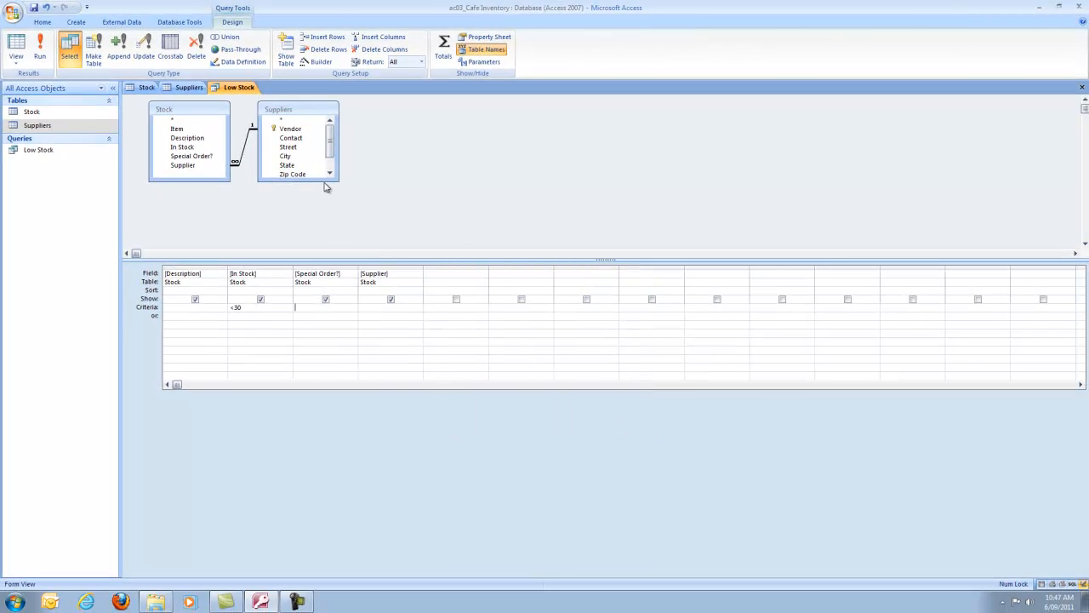
# Extend the Suppliers field list, add its Contact, Phone Number and E-mail fields to the query after Supplier, and run the query.
pyautogui.moveTo(317, 180); pyautogui.dragTo(314, 202)
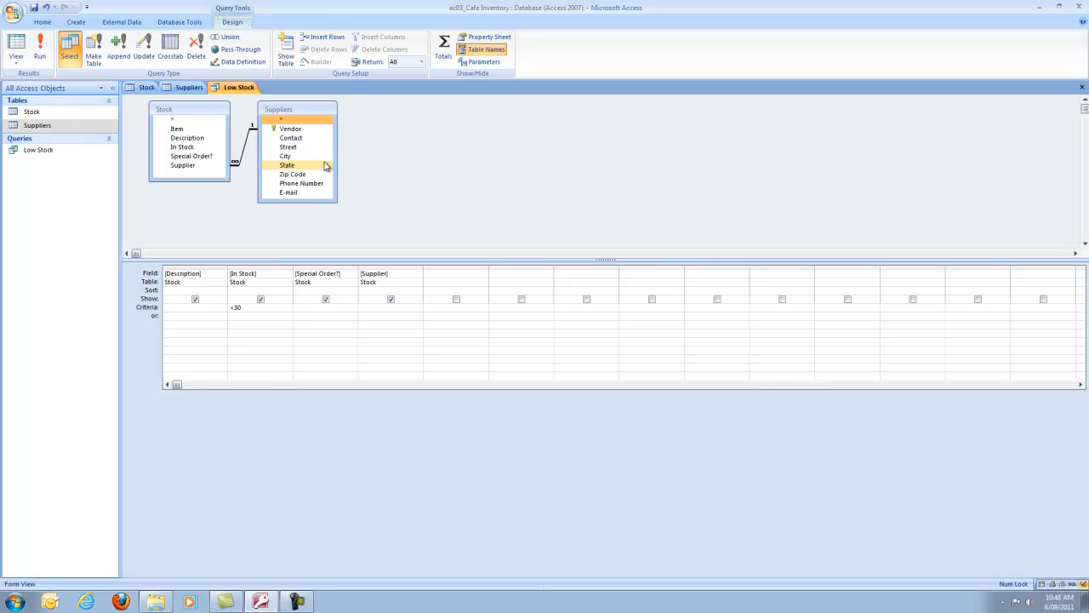
pyautogui.moveTo(291, 138); pyautogui.dragTo(457, 286)
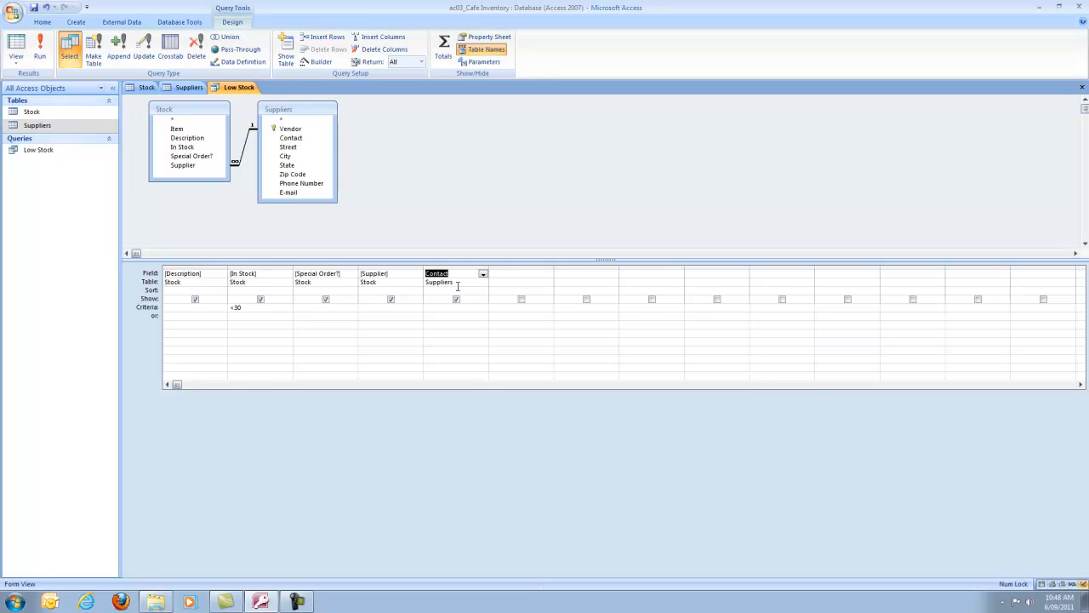
pyautogui.keyDown('shift'); pyautogui.click(300, 192); pyautogui.keyUp('shift')
pyautogui.moveTo(299, 191); pyautogui.dragTo(520, 285)
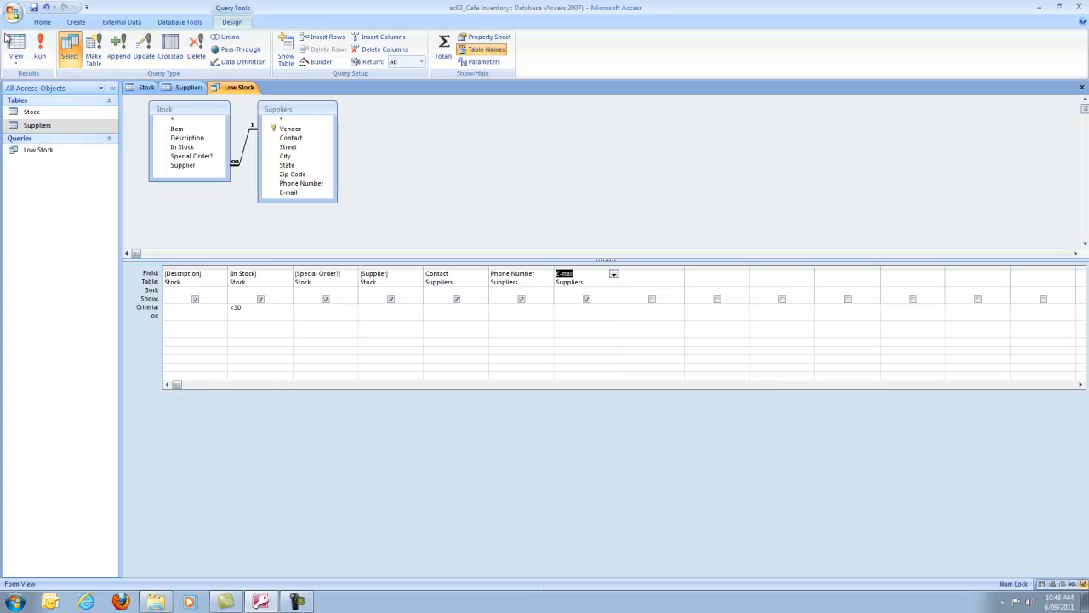
pyautogui.click(40, 51)
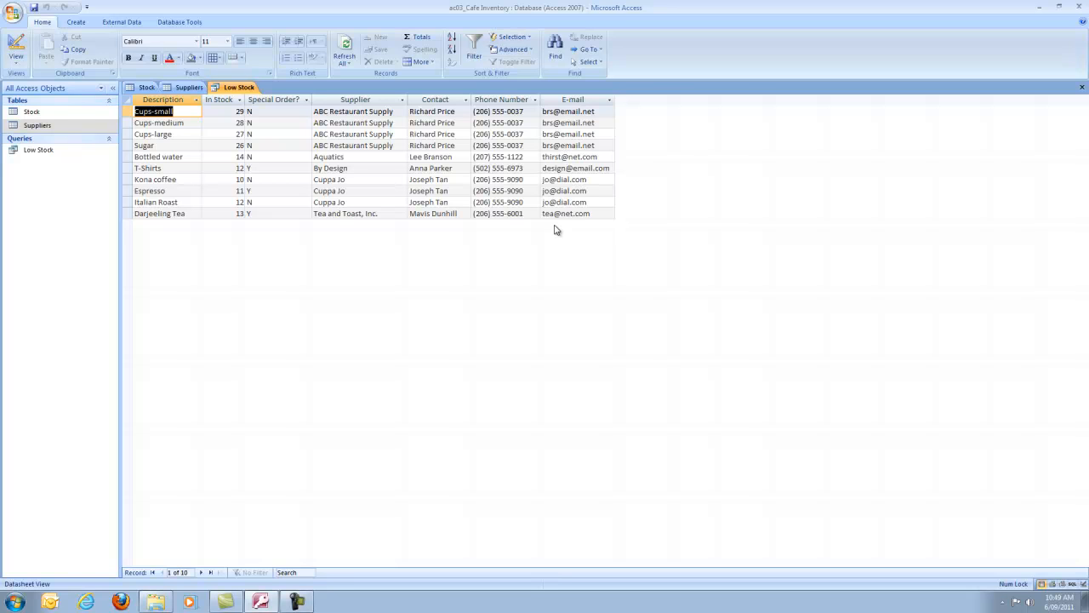
# Start the Report Wizard from the Low Stock query, saving the query's changes first.
pyautogui.click(76, 22)
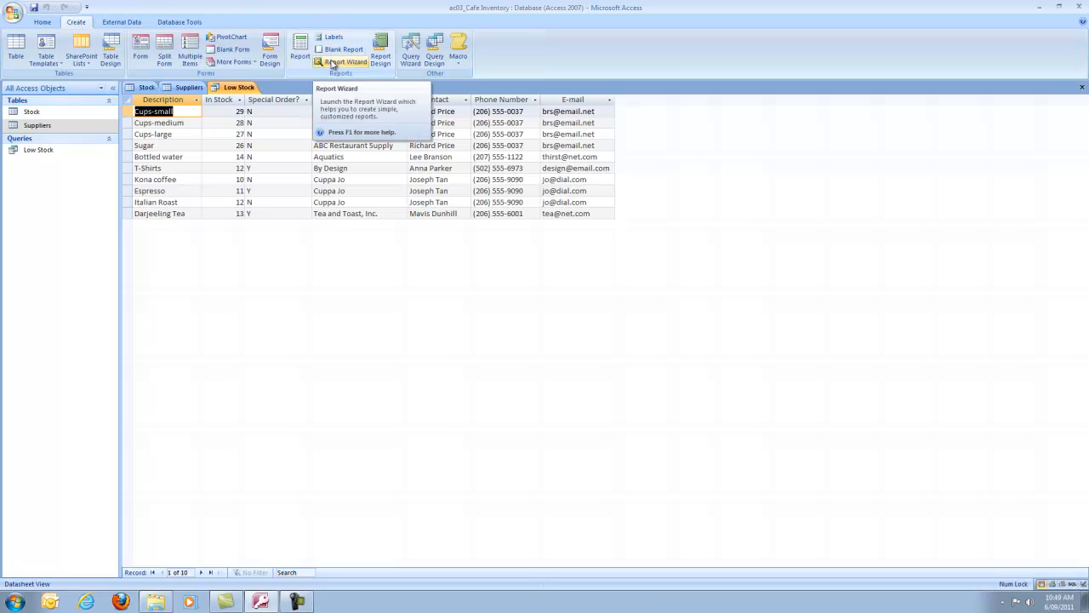
pyautogui.click(334, 65)
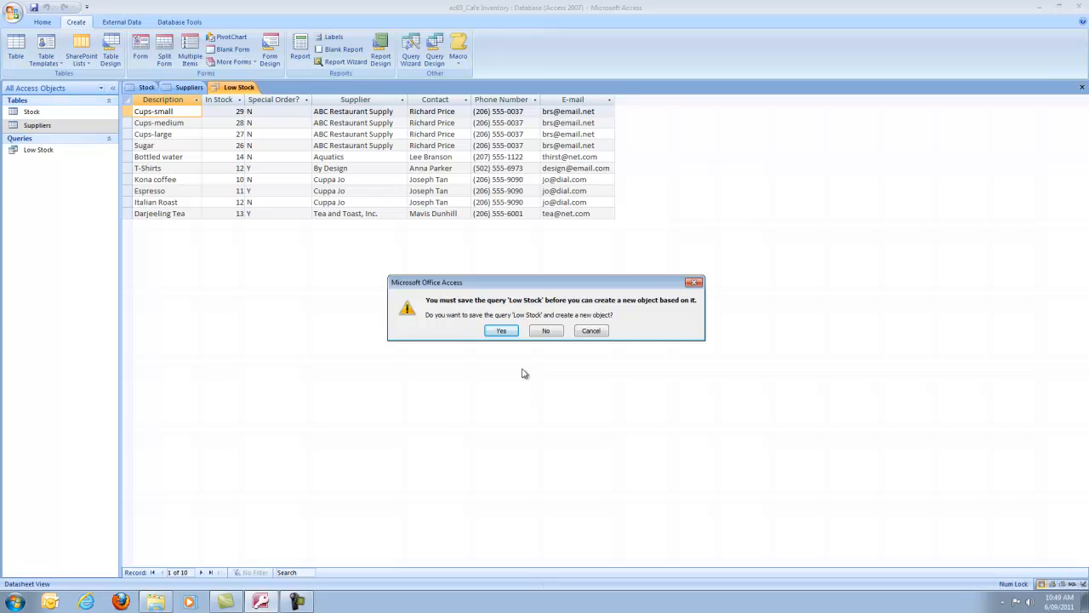
pyautogui.click(499, 331)
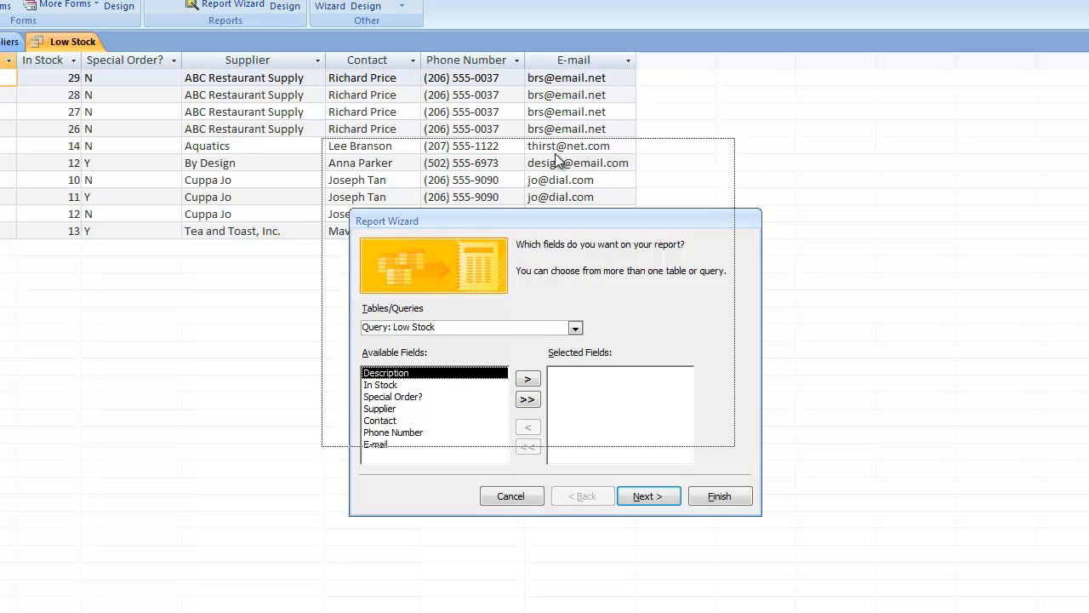
pyautogui.moveTo(558, 153); pyautogui.dragTo(559, 154)
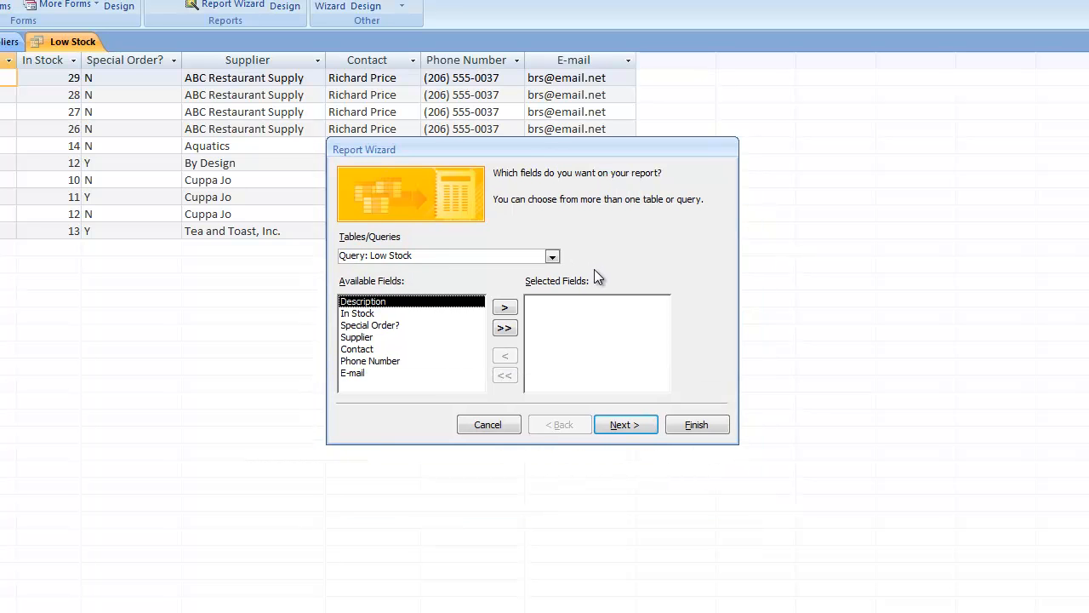
# Base the report on the Low Stock query and include all of its fields.
pyautogui.click(553, 257)
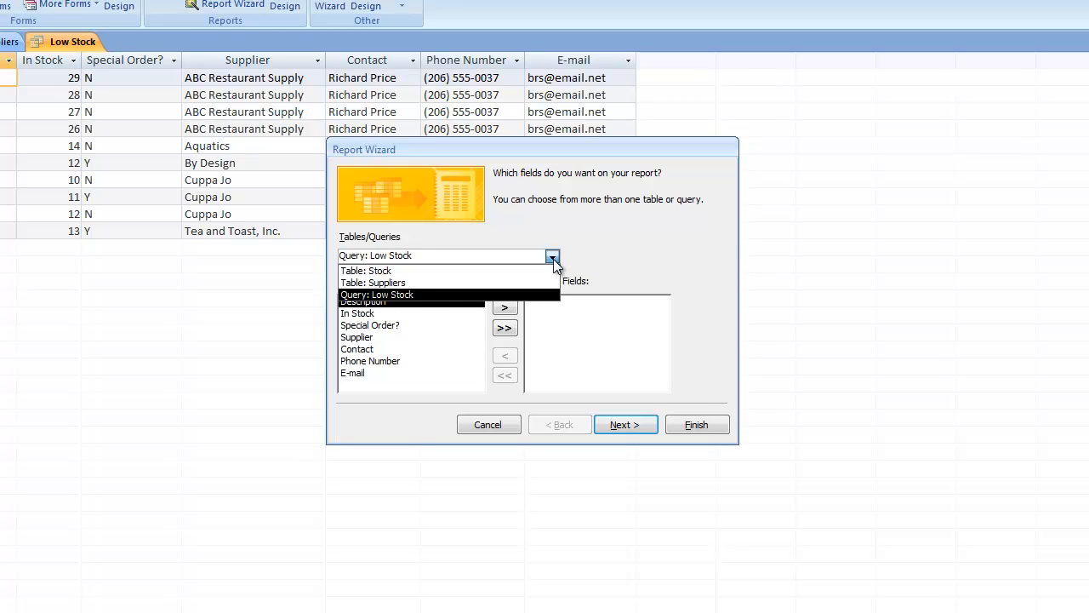
pyautogui.click(413, 296)
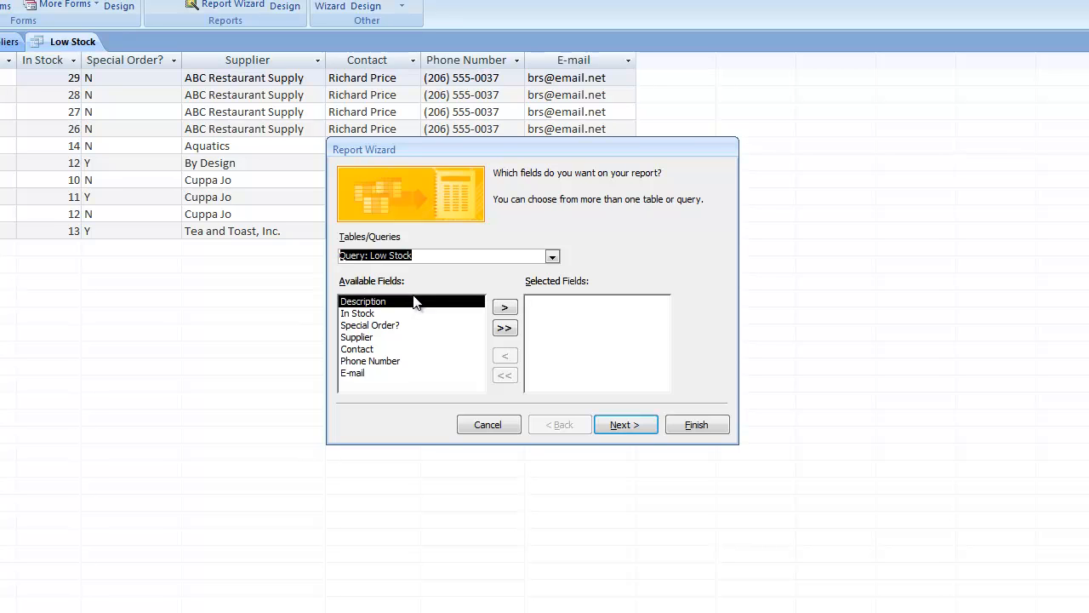
pyautogui.click(509, 327)
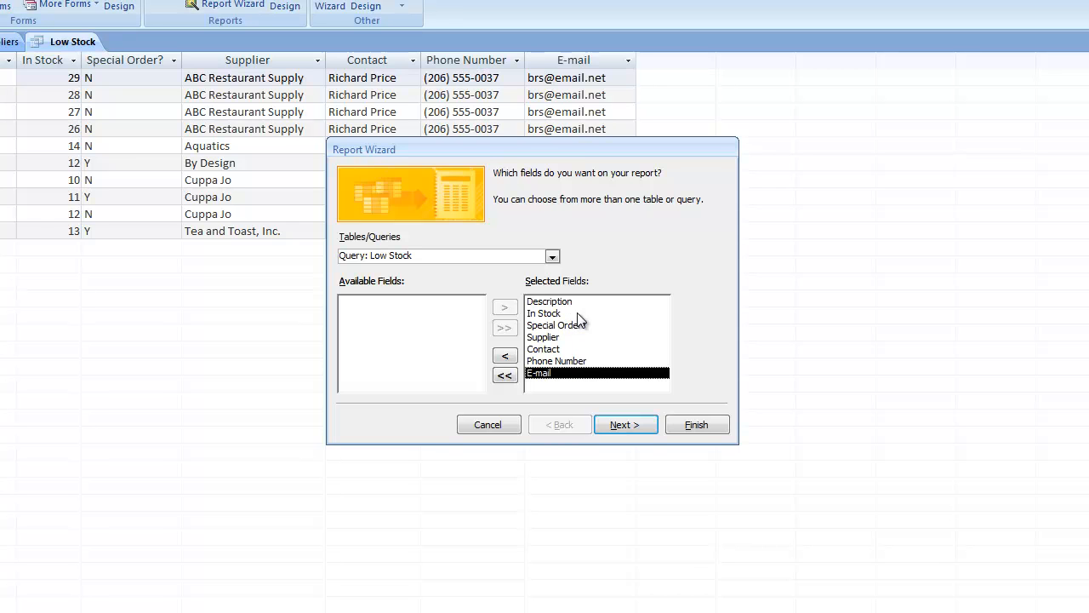
pyautogui.click(631, 425)
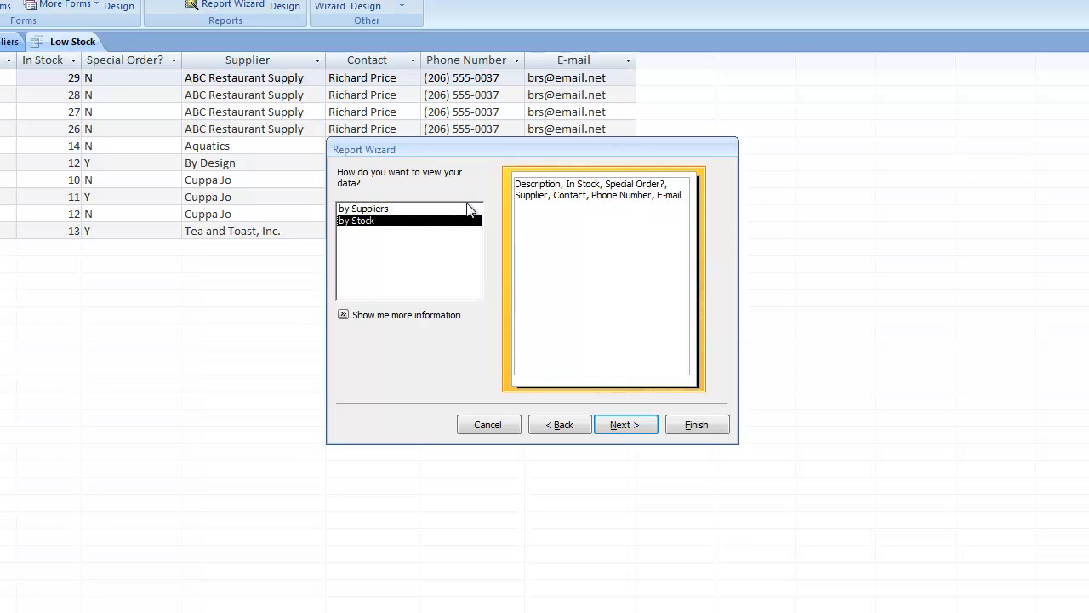
# Keep the report viewed by Stock without grouping levels, and sort its records by Supplier in ascending order.
pyautogui.click(621, 424)
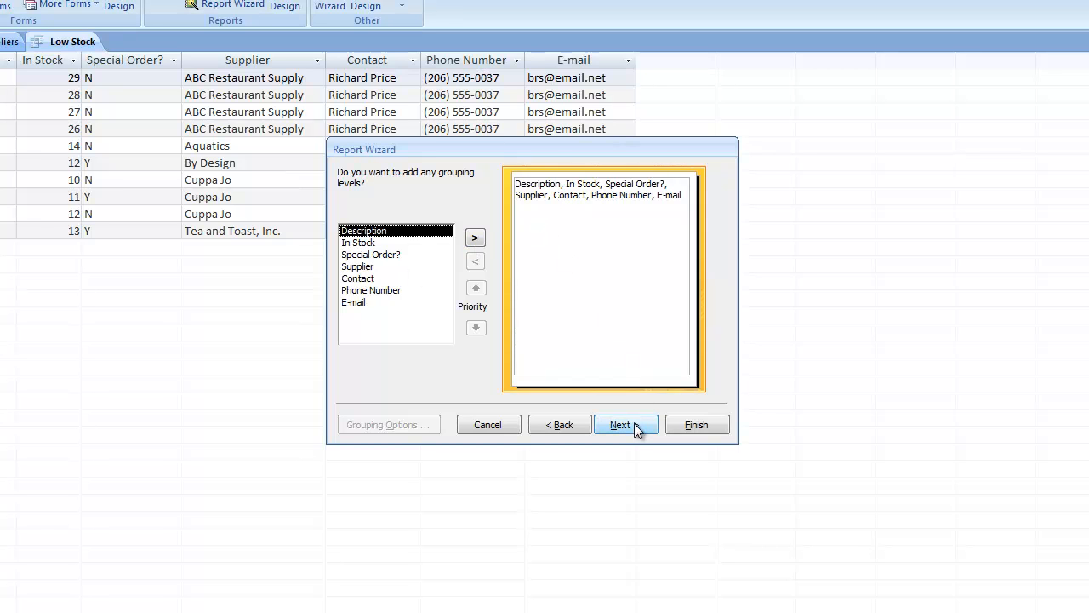
pyautogui.click(634, 425)
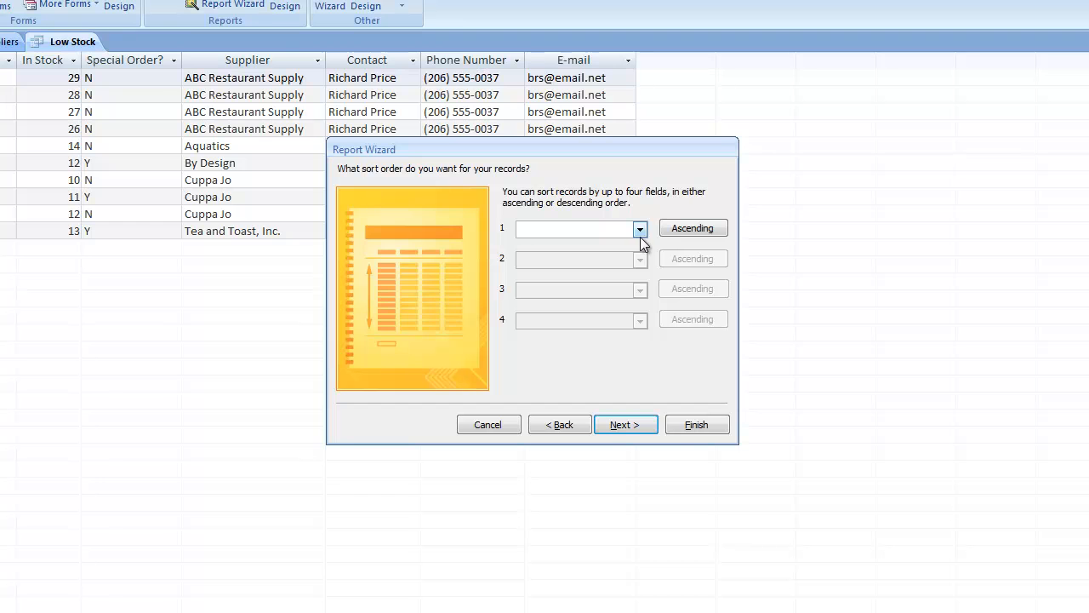
pyautogui.click(640, 231)
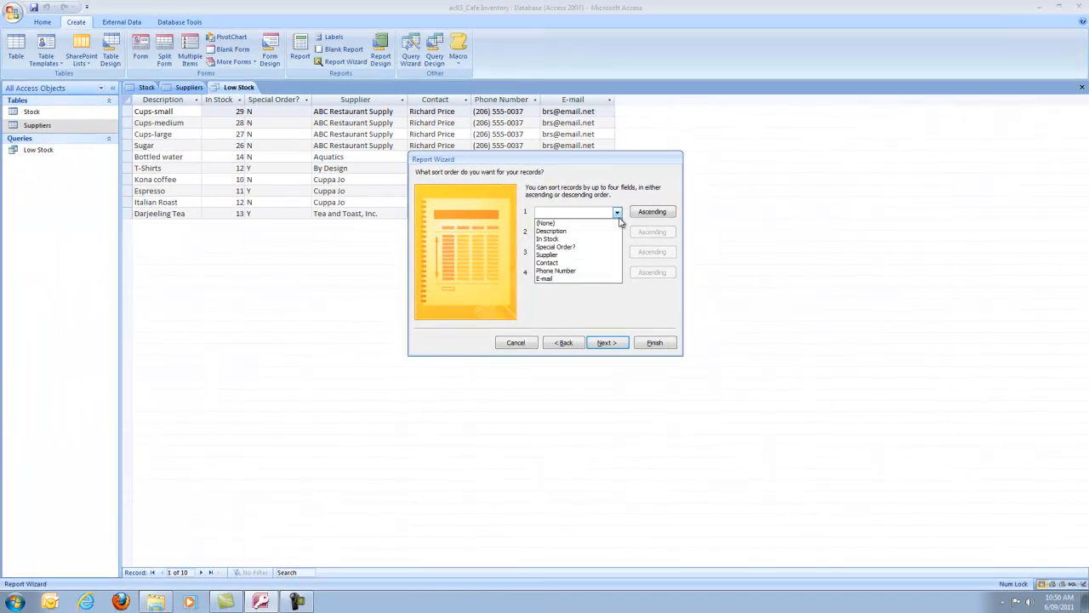
pyautogui.click(597, 255)
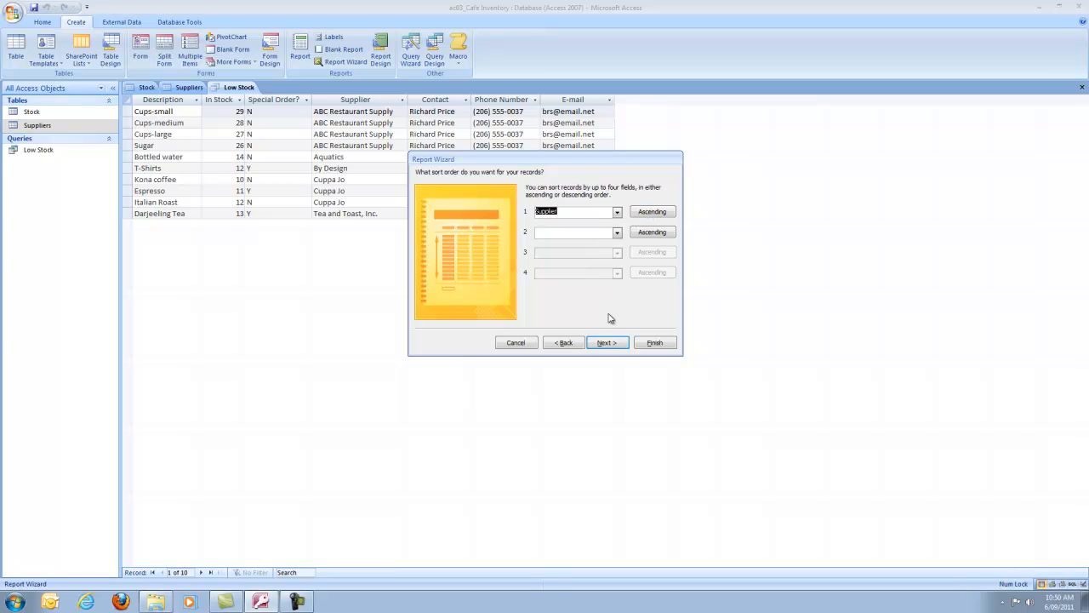
pyautogui.click(606, 343)
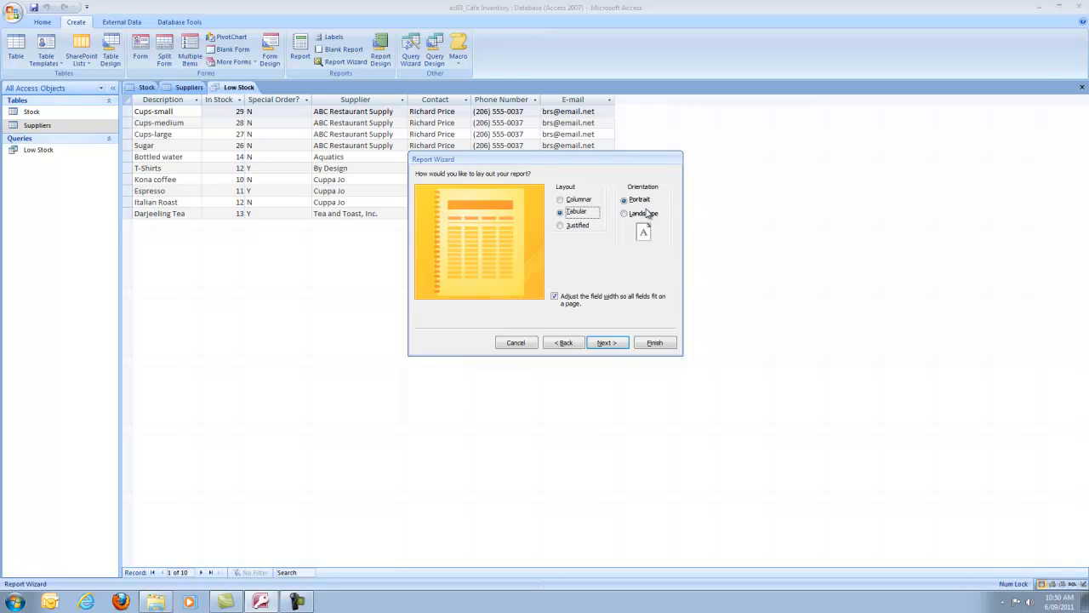
# Keep the tabular portrait layout, compare several report styles and choose Equity.
pyautogui.click(615, 342)
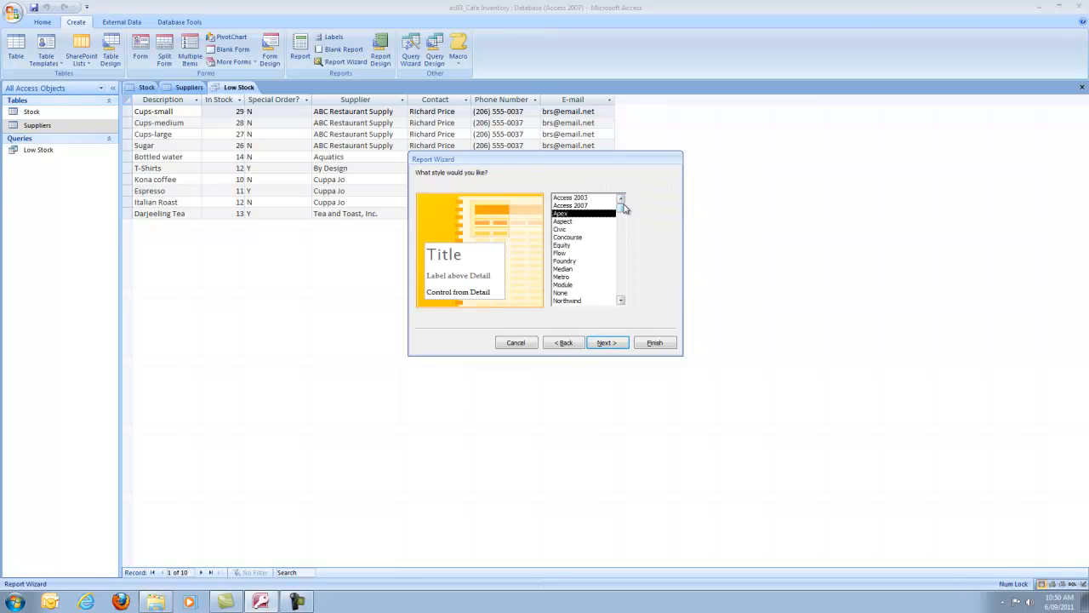
pyautogui.moveTo(622, 214); pyautogui.dragTo(622, 290)
pyautogui.click(571, 286)
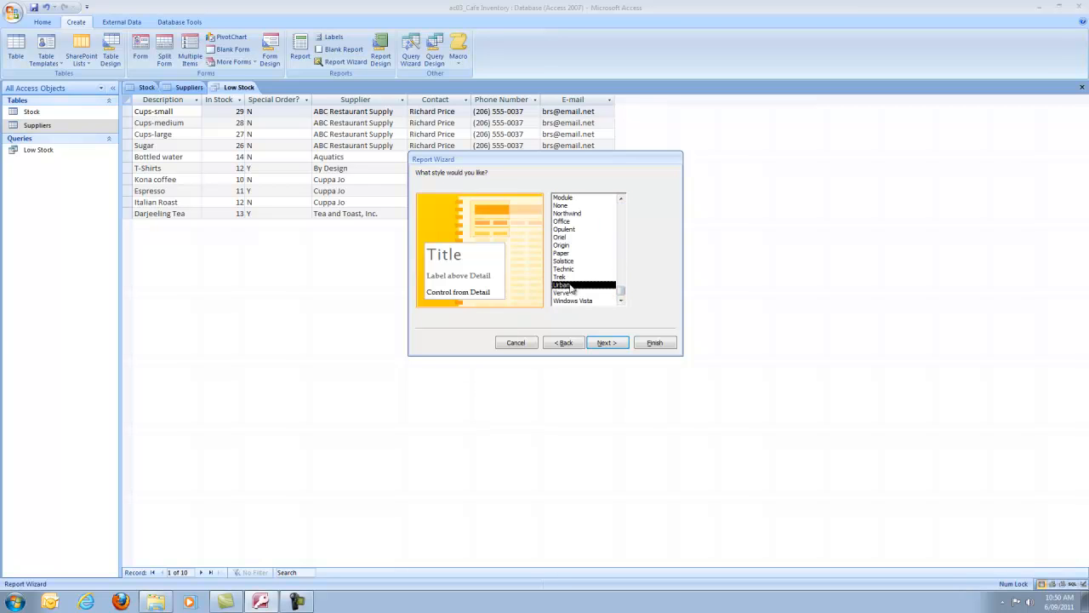
pyautogui.click(572, 292)
pyautogui.click(566, 269)
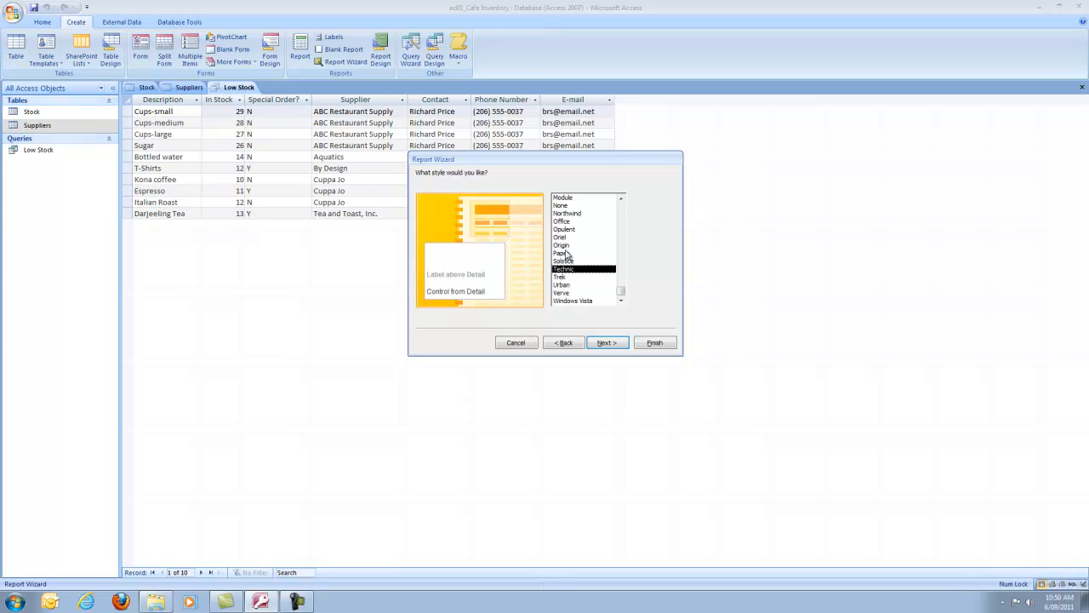
pyautogui.click(569, 230)
pyautogui.click(565, 207)
pyautogui.scroll(1, 573, 231)
pyautogui.scroll(2, 574, 235)
pyautogui.click(564, 206)
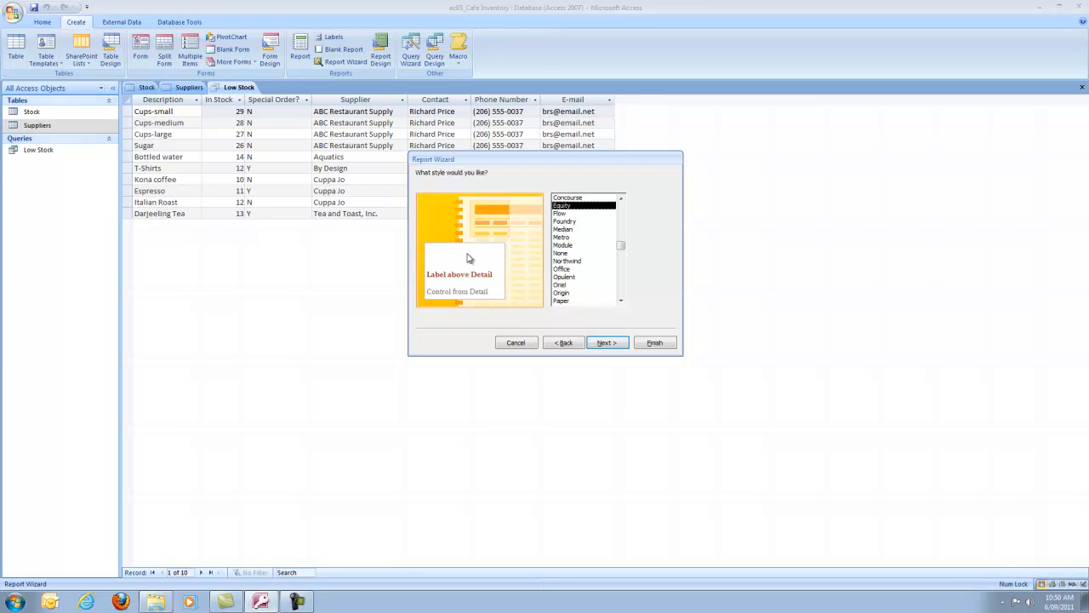
# Title the report Stock Report, finish the wizard and look over the report in the preview.
pyautogui.click(608, 343)
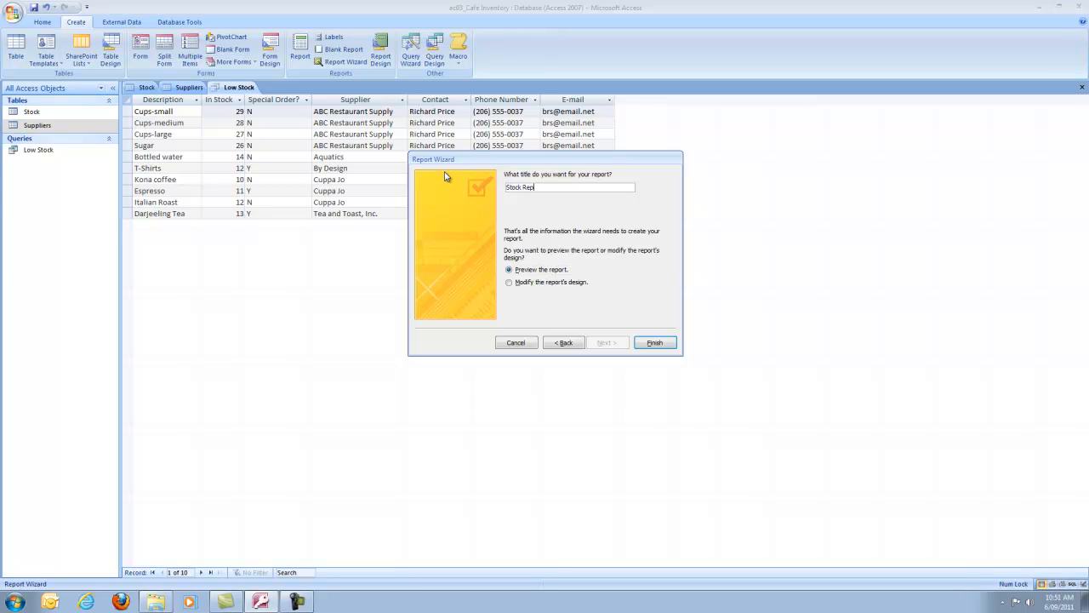
pyautogui.click(654, 342)
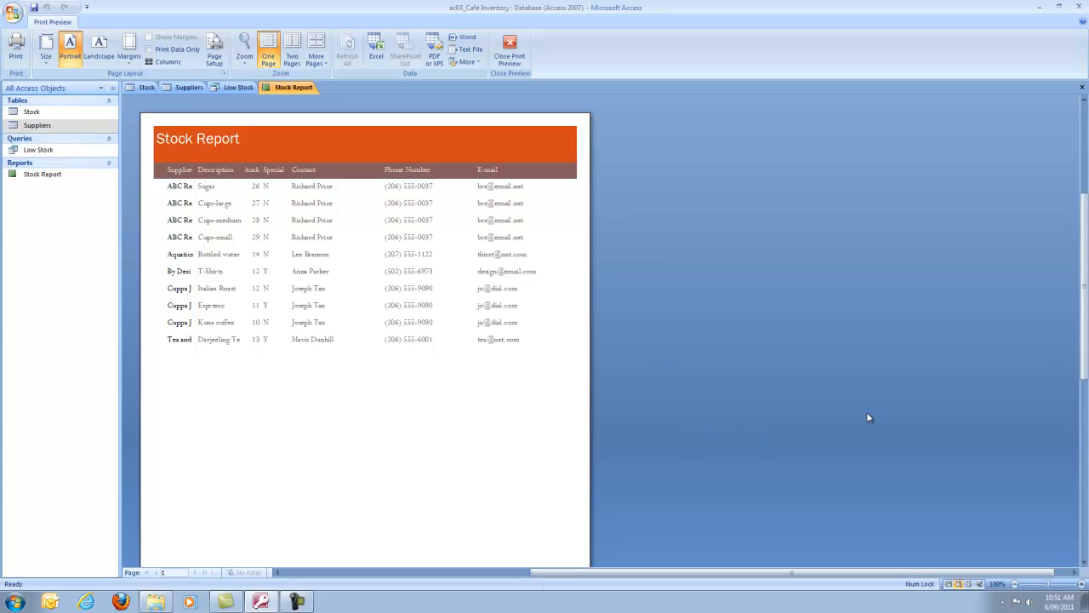
pyautogui.moveTo(1086, 371)
pyautogui.mouseDown()
pyautogui.moveTo(1086, 543)
pyautogui.moveTo(1086, 354)
pyautogui.mouseUp()
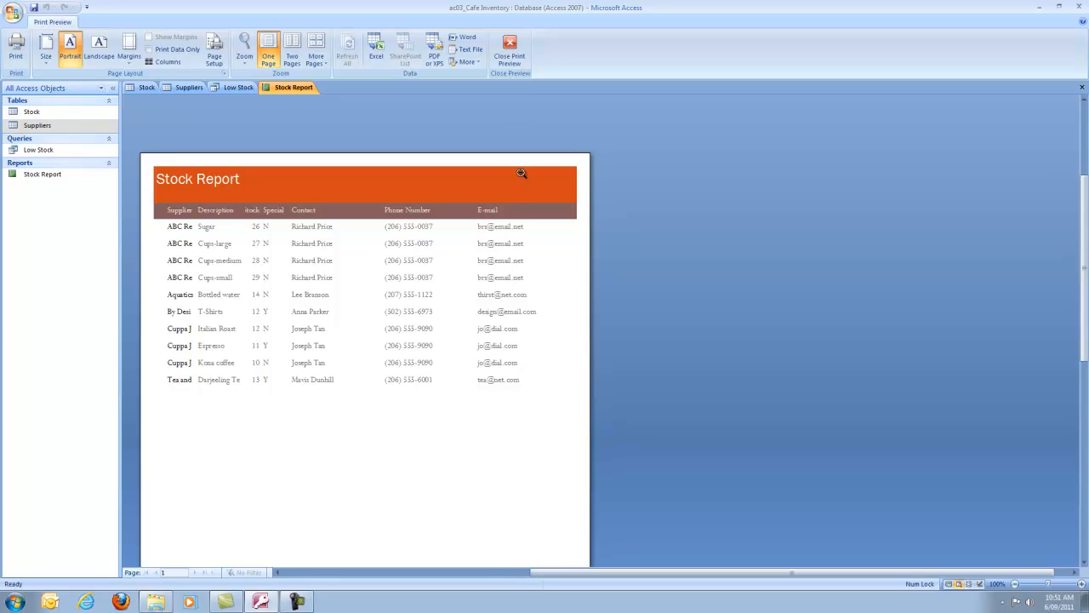
# Close the preview, switch the report to Layout View and widen the Supplier column to fit the full supplier names.
pyautogui.click(510, 51)
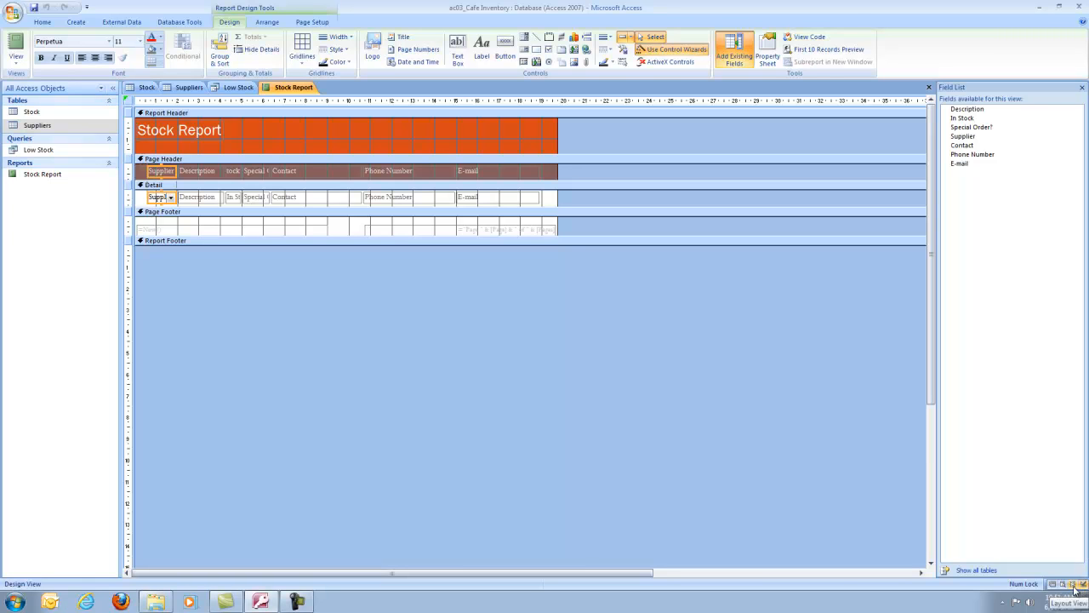
pyautogui.click(1073, 584)
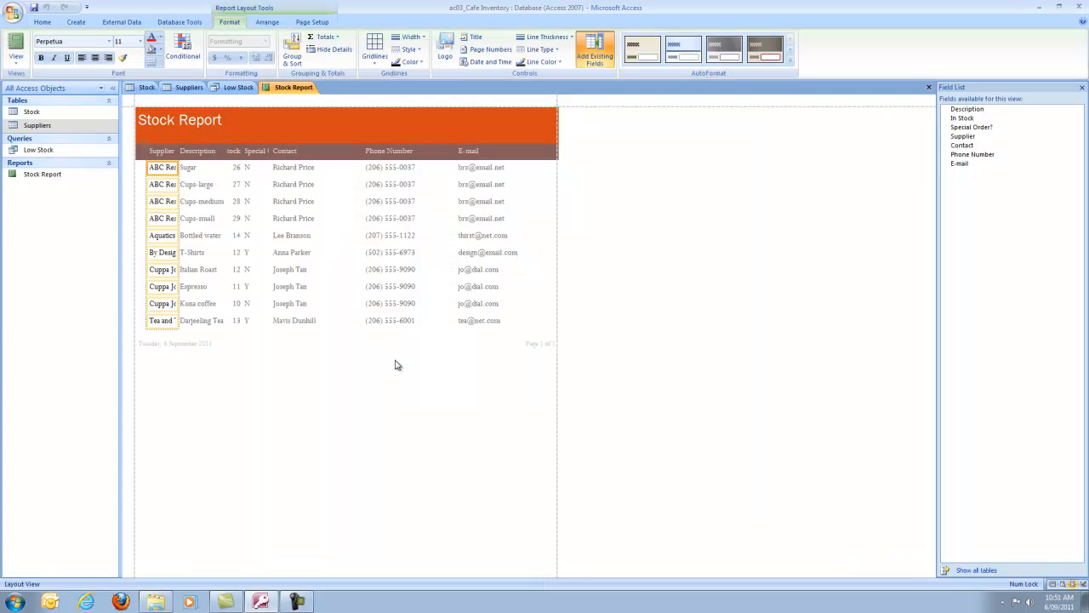
pyautogui.click(165, 151)
pyautogui.moveTo(174, 151); pyautogui.dragTo(227, 138)
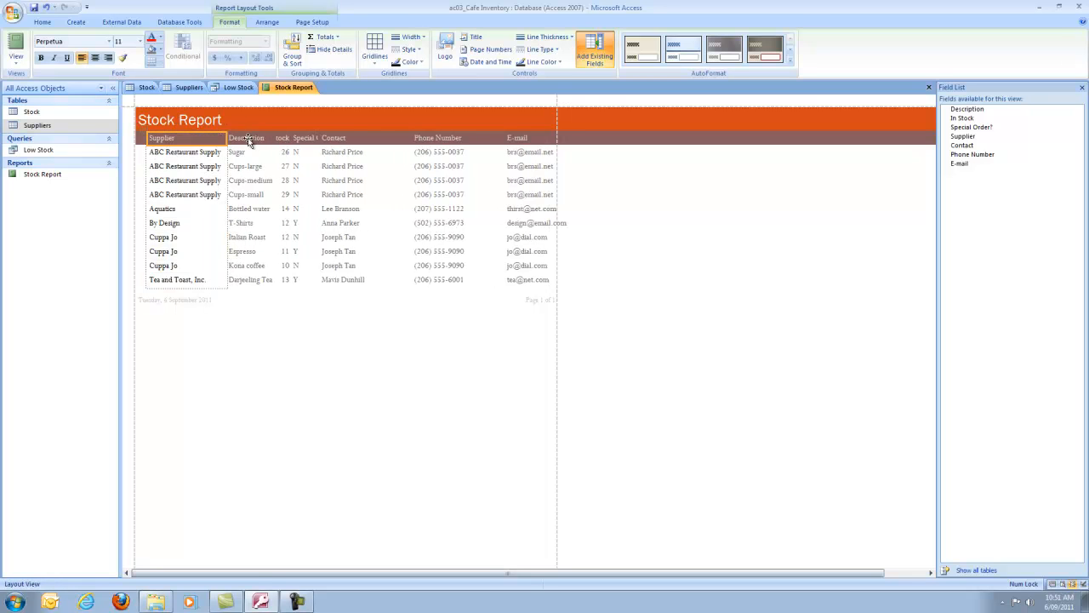
# Widen the report's In Stock and Special Order? columns so their full headings fit.
pyautogui.click(248, 141)
pyautogui.moveTo(274, 138); pyautogui.dragTo(357, 142)
pyautogui.click(284, 141)
pyautogui.click(323, 138)
# Narrow the Contact, Phone Number and E-mail columns so the whole report fits within the page width.
pyautogui.click(379, 143)
pyautogui.moveTo(447, 139); pyautogui.dragTo(419, 143)
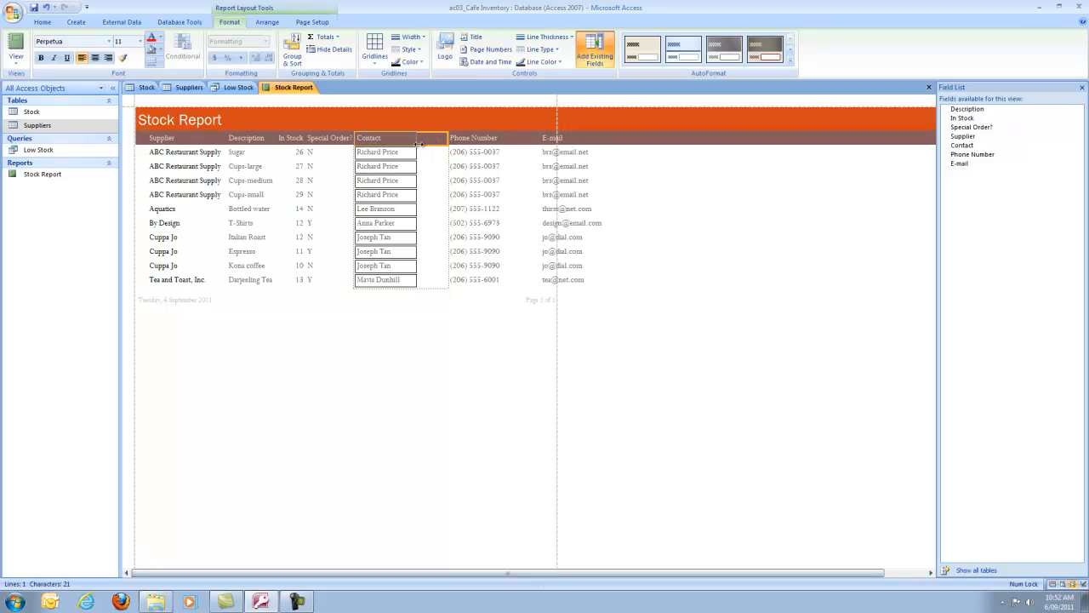
pyautogui.click(423, 143)
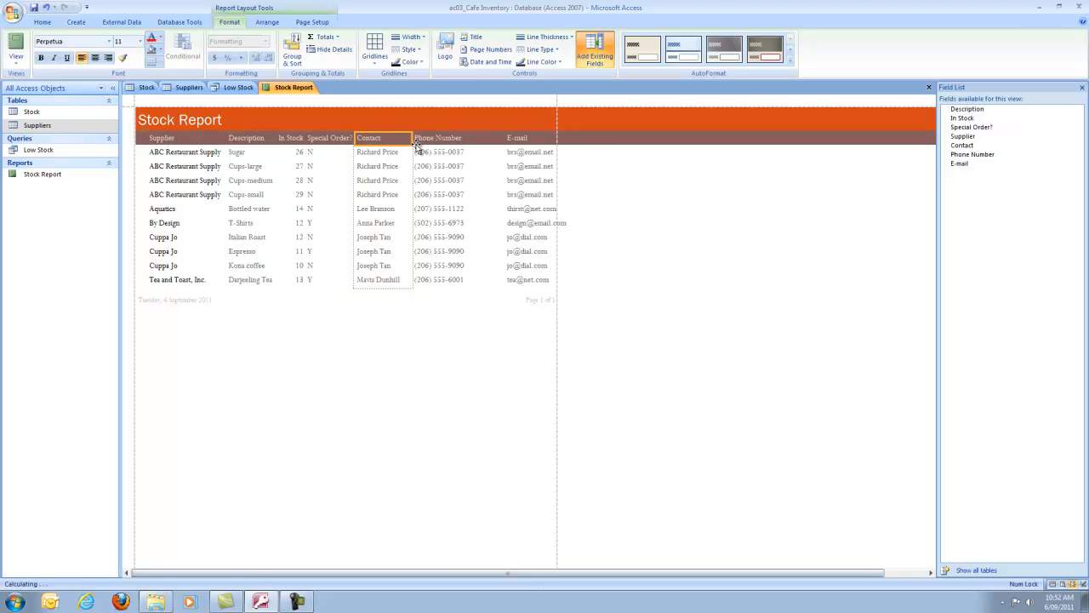
pyautogui.moveTo(514, 141); pyautogui.dragTo(479, 142)
pyautogui.click(496, 146)
pyautogui.moveTo(559, 138); pyautogui.dragTo(547, 139)
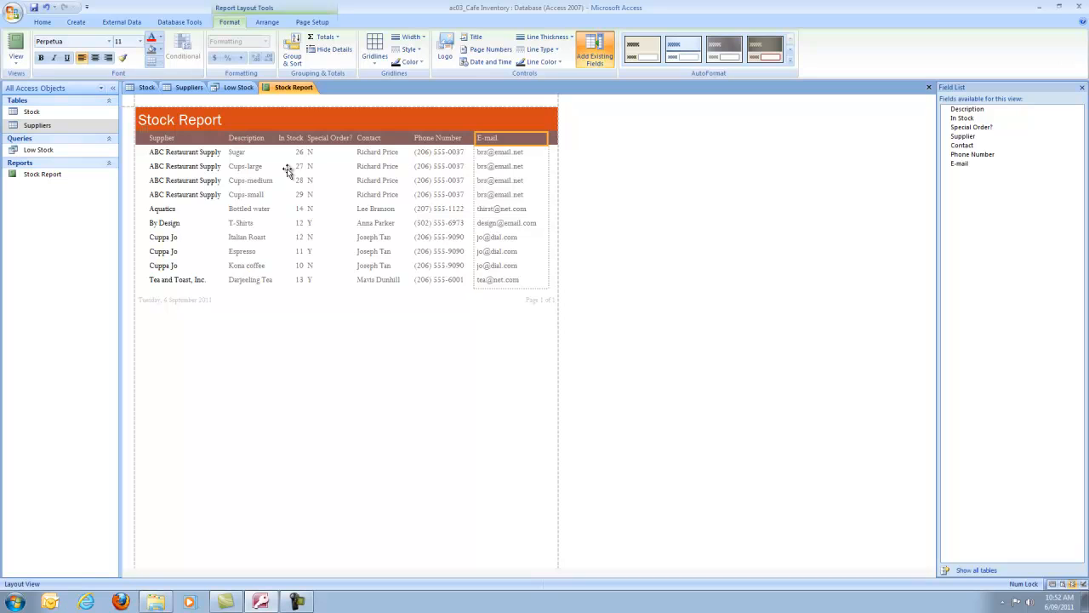
# Centre the values in the report's Special Order? and In Stock columns.
pyautogui.click(326, 143)
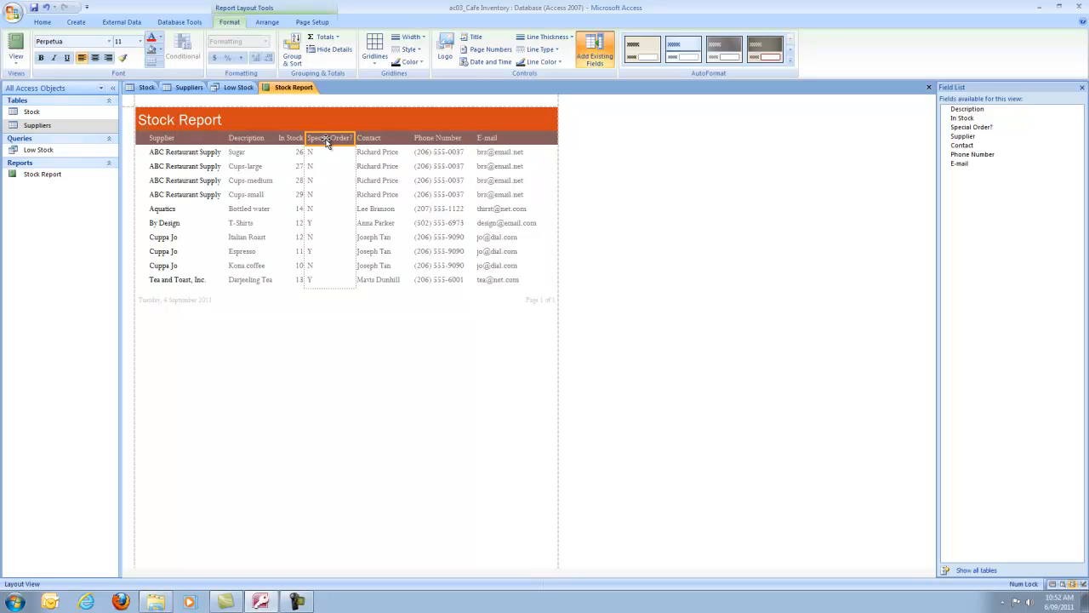
pyautogui.click(311, 151)
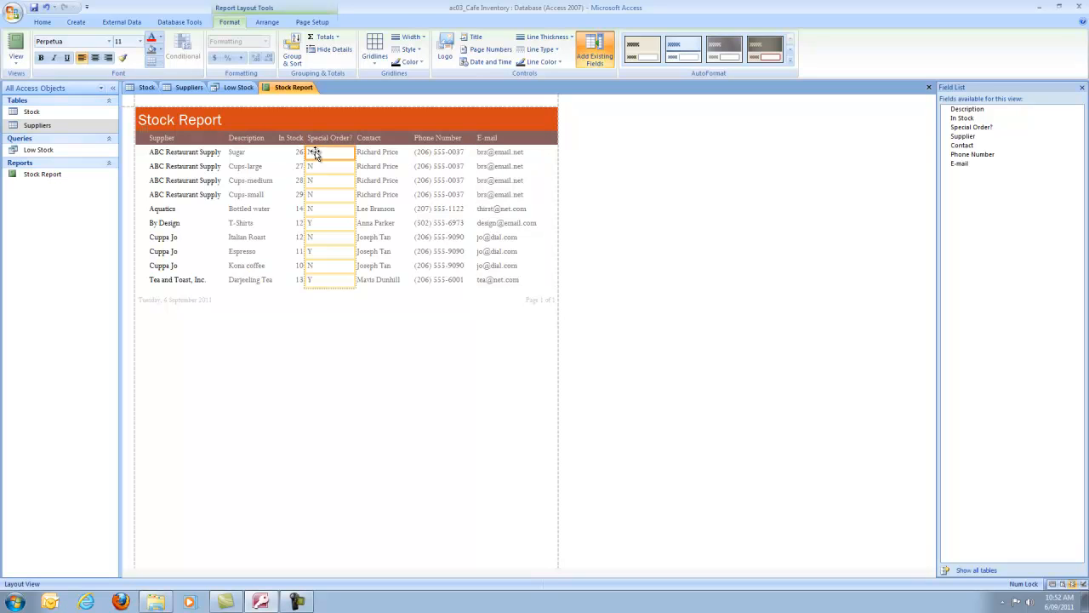
pyautogui.click(325, 142)
pyautogui.click(317, 154)
pyautogui.click(95, 58)
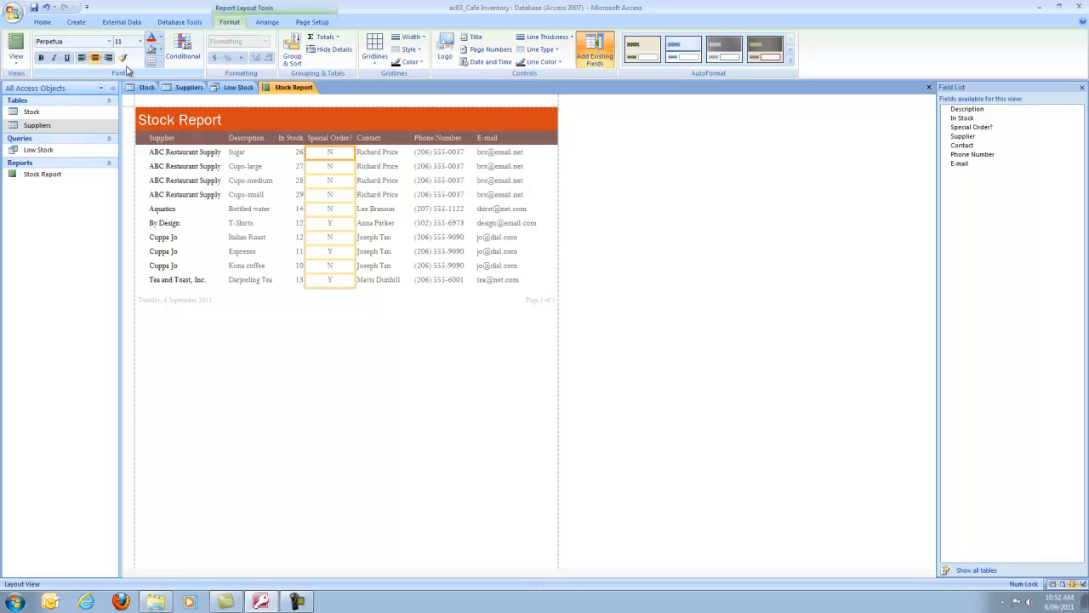
pyautogui.click(298, 152)
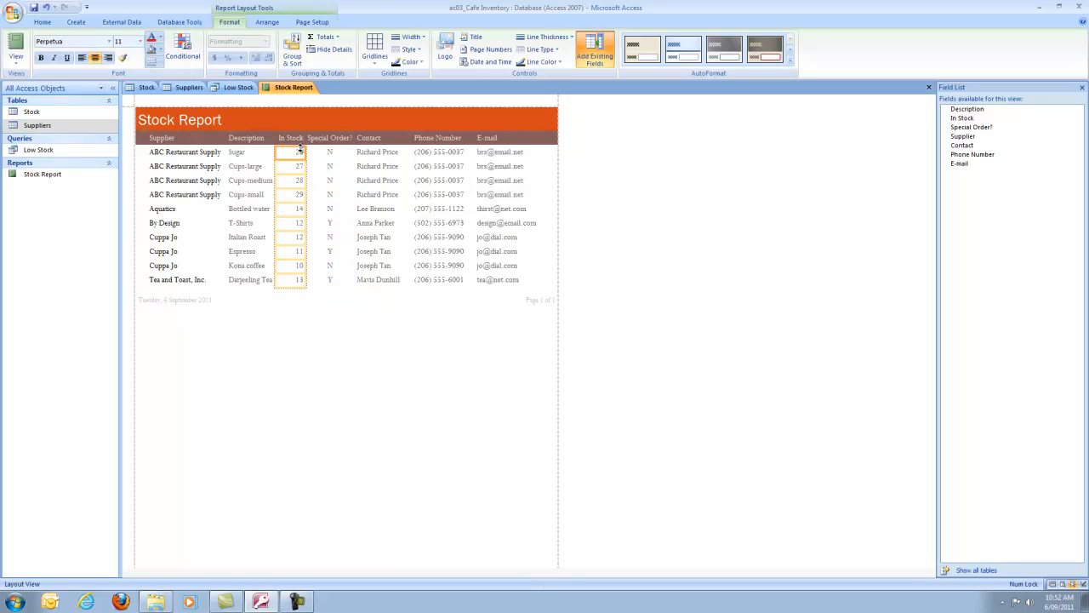
pyautogui.click(95, 59)
pyautogui.click(379, 320)
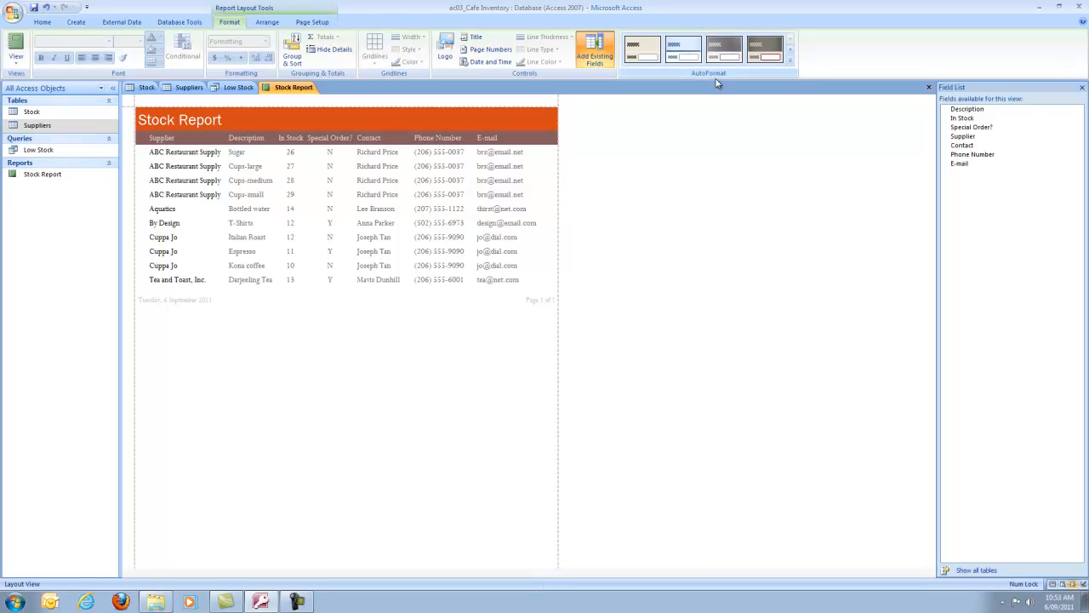
# Apply the AutoFormat with a magenta heading row and pale green banded rows to the report.
pyautogui.click(789, 59)
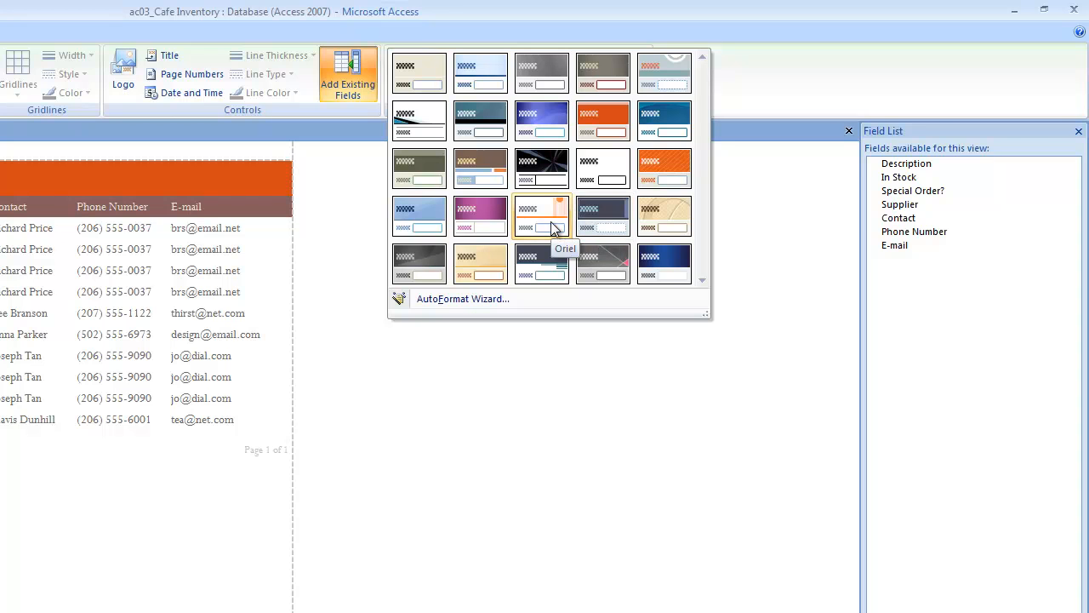
pyautogui.click(478, 212)
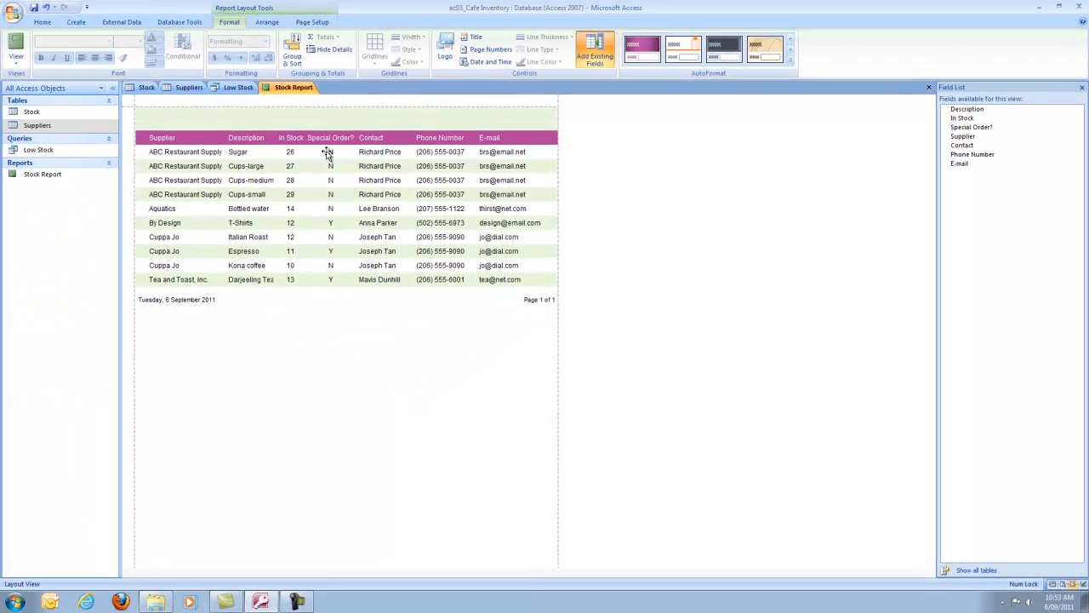
pyautogui.click(246, 212)
# Change the font colour of the Stock Report title to red from the standard colours.
pyautogui.click(143, 118)
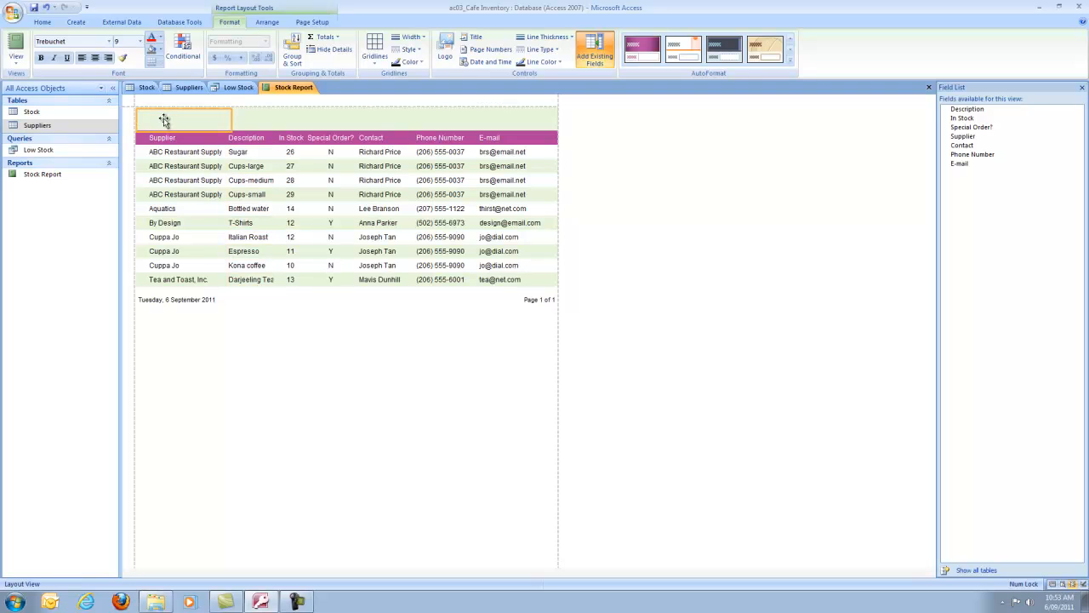
pyautogui.click(213, 119)
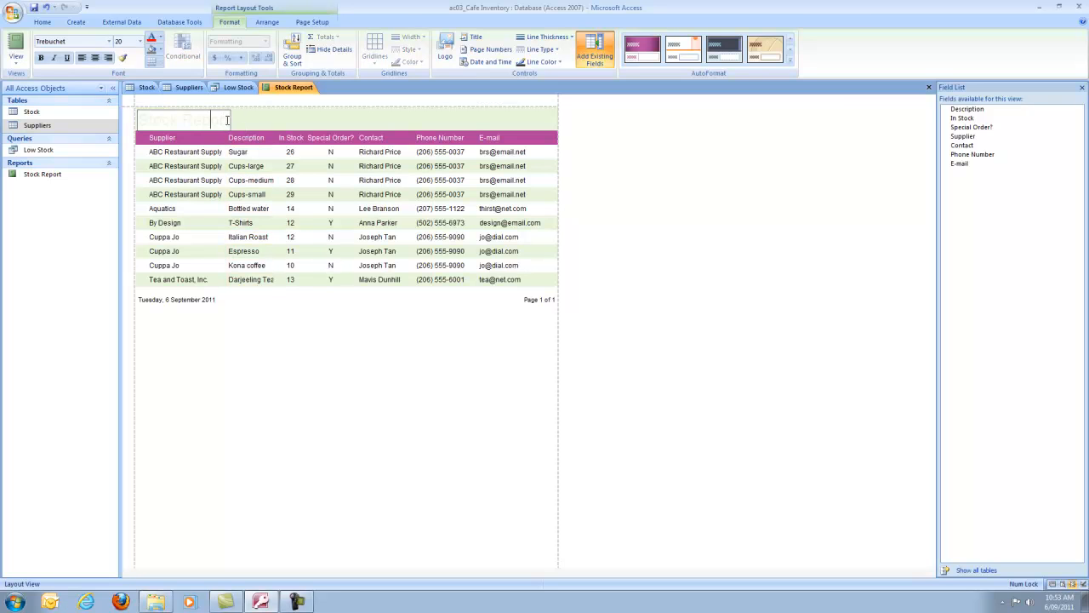
pyautogui.moveTo(228, 120); pyautogui.dragTo(139, 120)
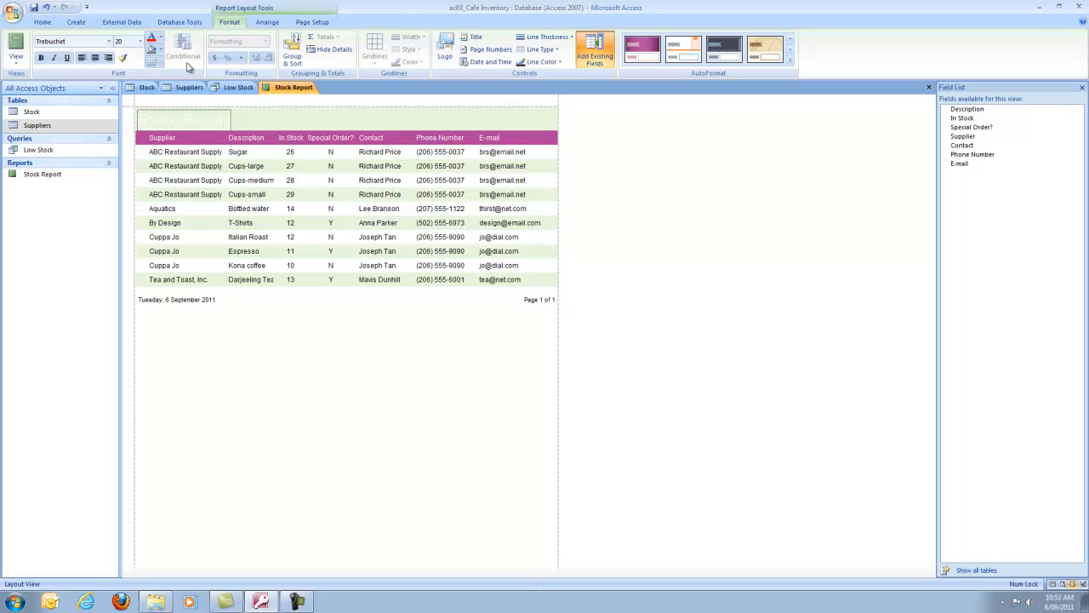
pyautogui.click(161, 39)
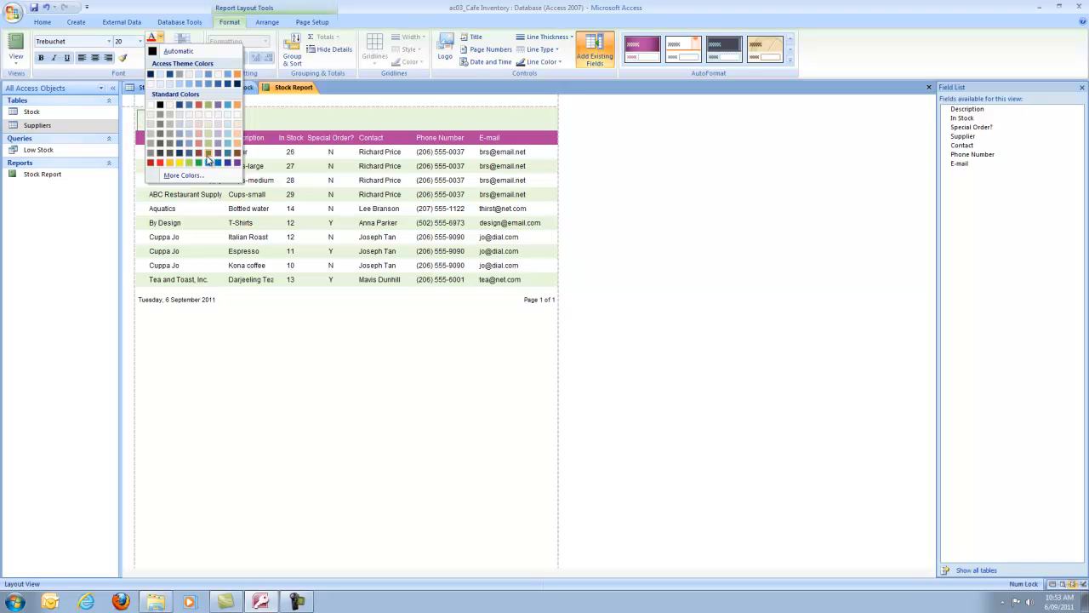
pyautogui.click(160, 163)
pyautogui.click(259, 121)
pyautogui.click(335, 321)
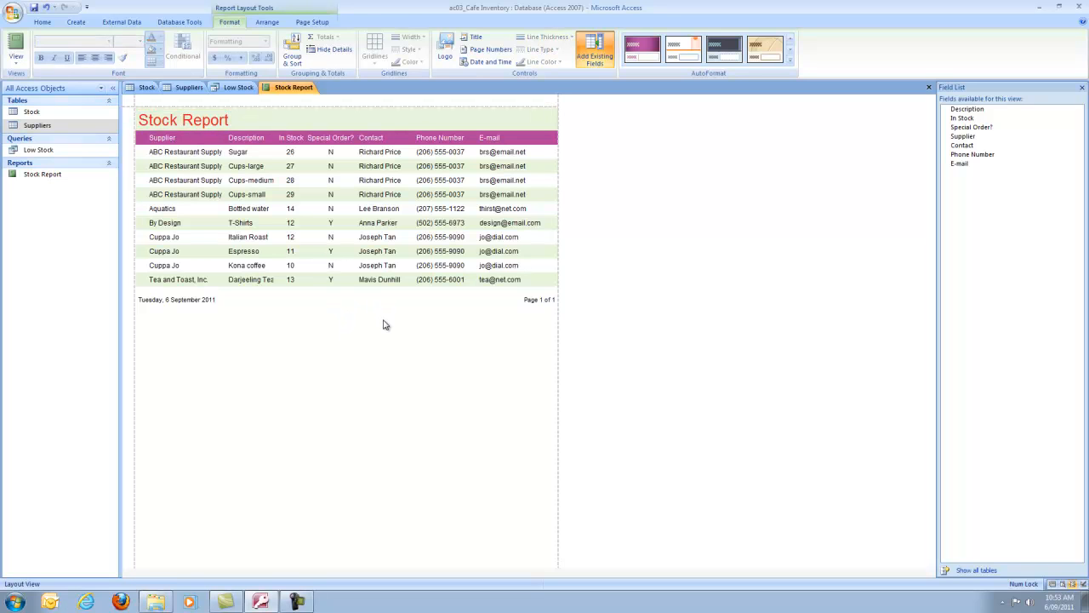
# Stretch the title box across the full width of the report and centre the Stock Report title in it.
pyautogui.click(223, 125)
pyautogui.moveTo(229, 122); pyautogui.dragTo(555, 120)
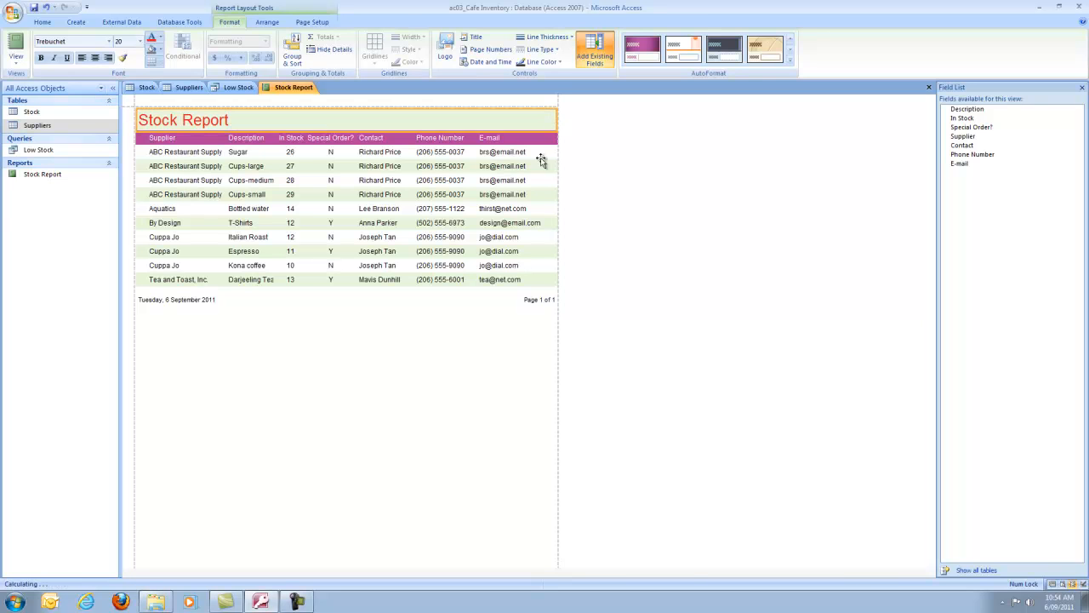
pyautogui.click(244, 111)
pyautogui.click(245, 122)
pyautogui.click(241, 123)
pyautogui.moveTo(227, 120); pyautogui.dragTo(121, 111)
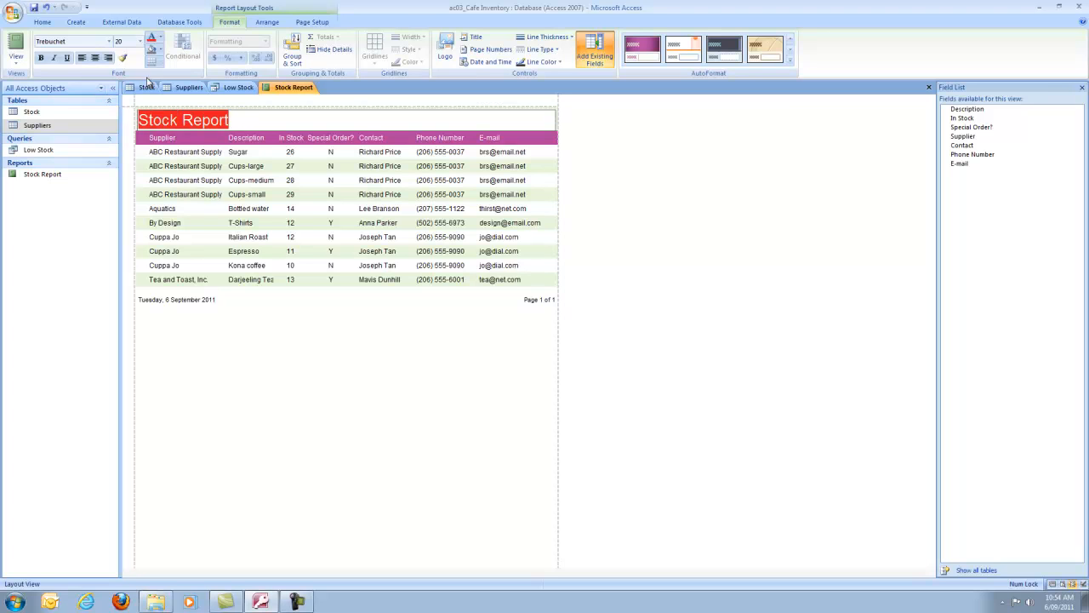
pyautogui.click(94, 57)
pyautogui.click(340, 416)
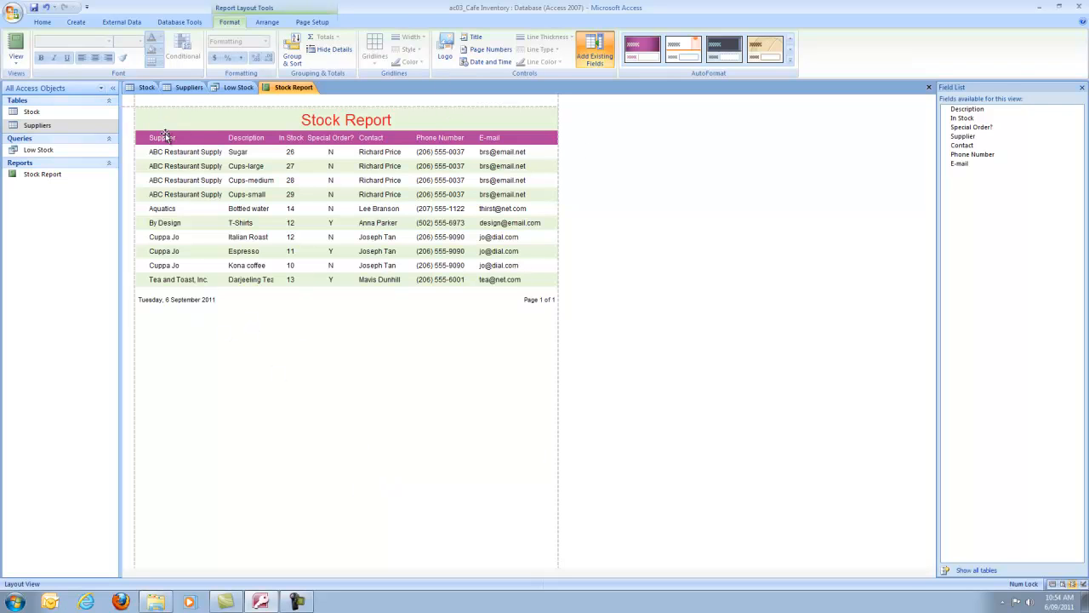
pyautogui.click(248, 141)
pyautogui.click(290, 140)
pyautogui.click(332, 141)
pyautogui.click(387, 138)
pyautogui.click(440, 136)
pyautogui.click(496, 140)
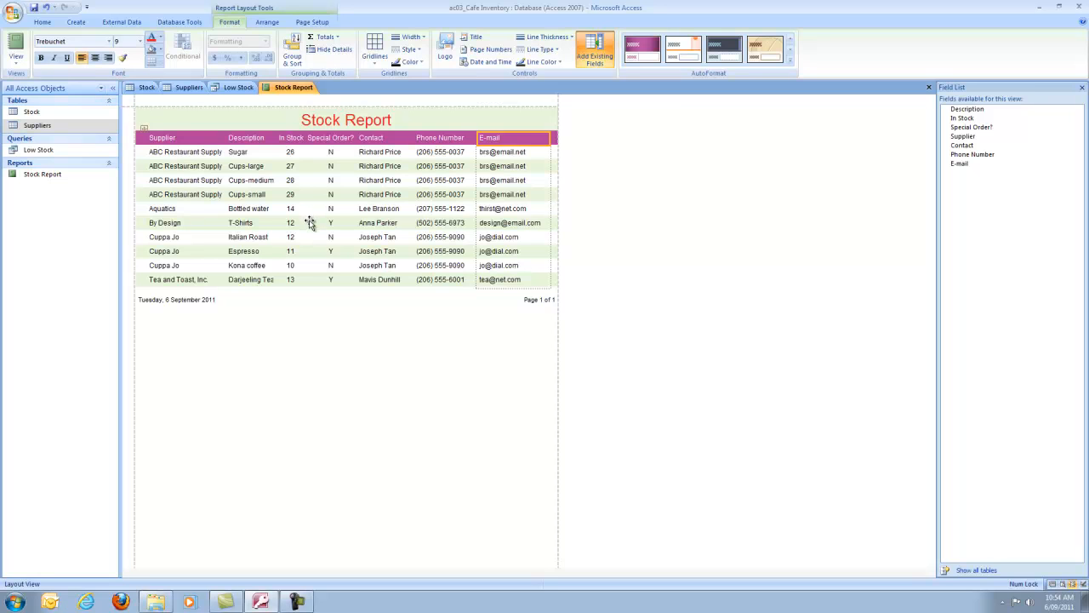
pyautogui.click(267, 23)
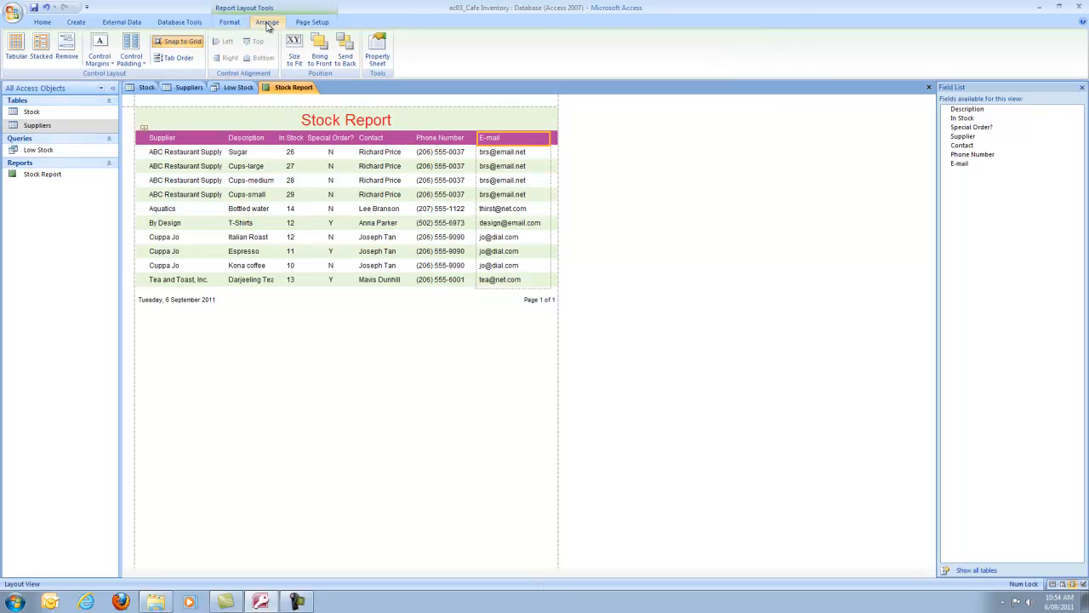
# Set the report's page margins to Normal.
pyautogui.click(314, 23)
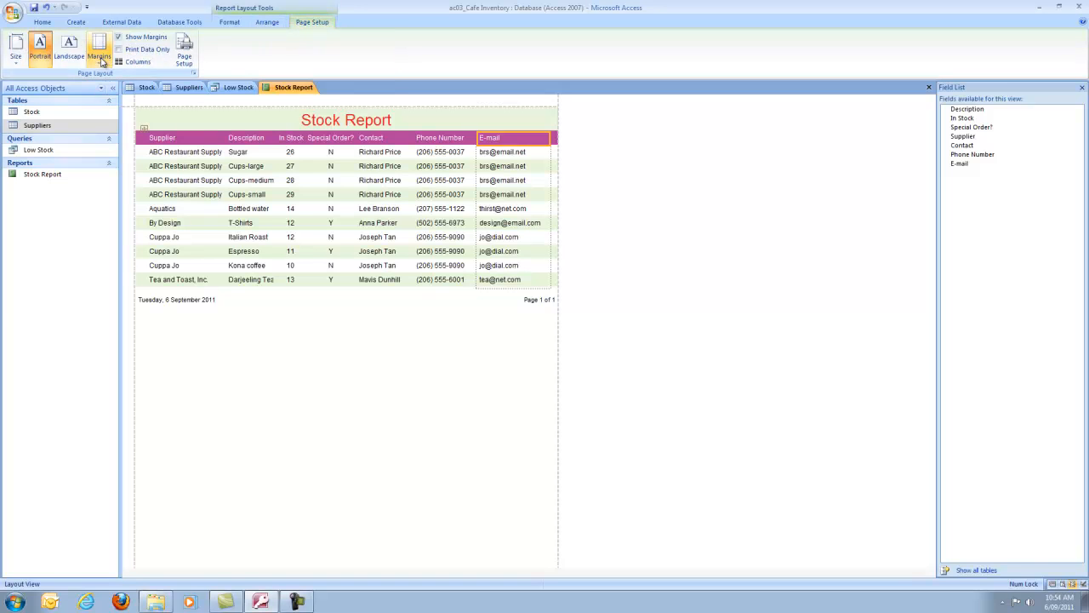
pyautogui.click(99, 56)
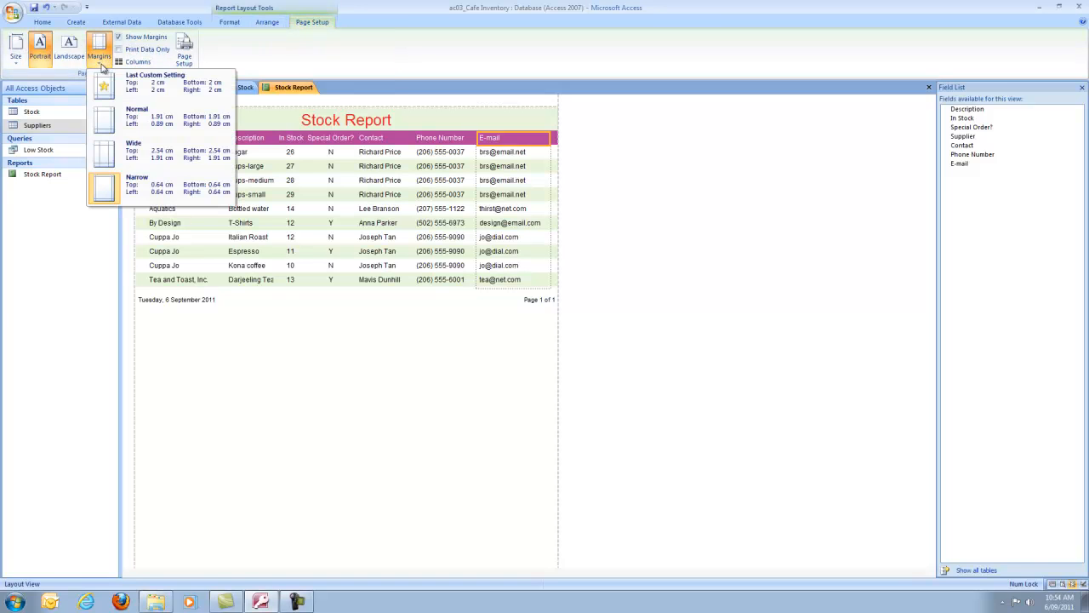
pyautogui.click(103, 119)
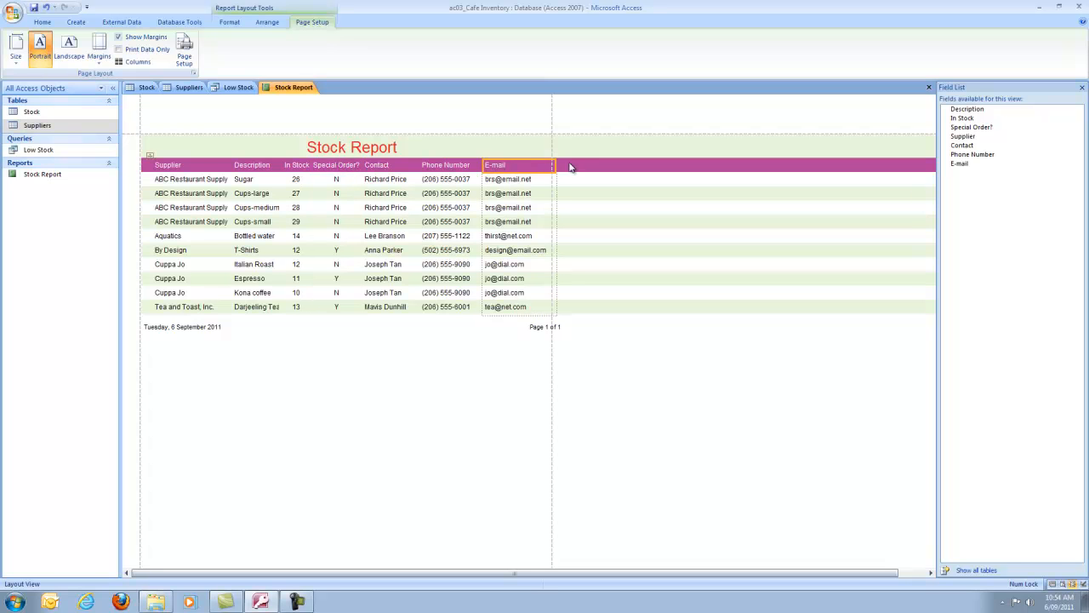
# Narrow the E-mail column, the page number box and the title box so they end inside the page margin.
pyautogui.moveTo(556, 165); pyautogui.dragTo(550, 165)
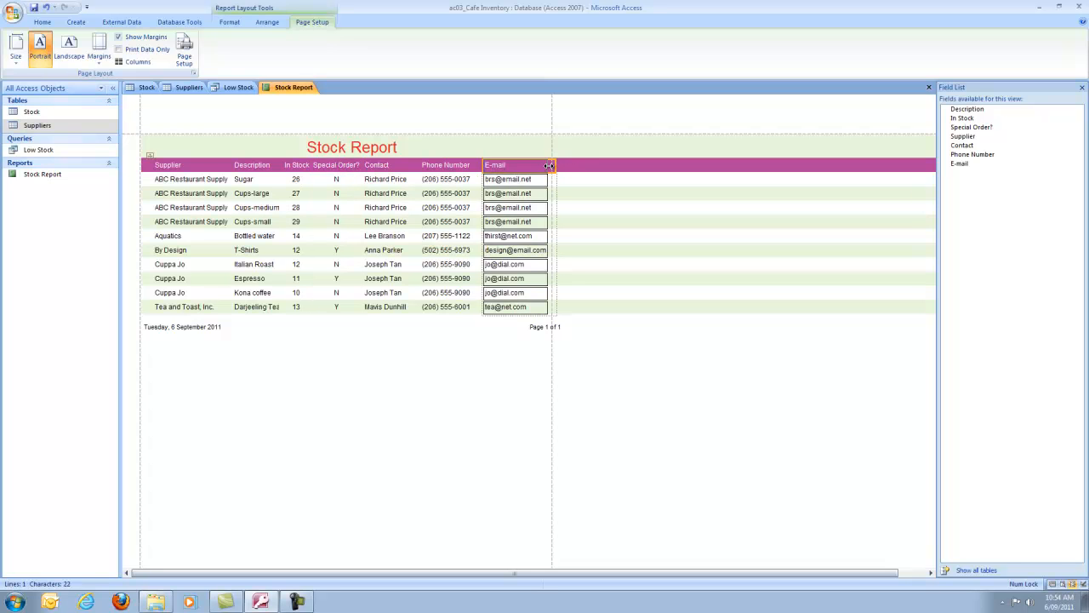
pyautogui.click(539, 326)
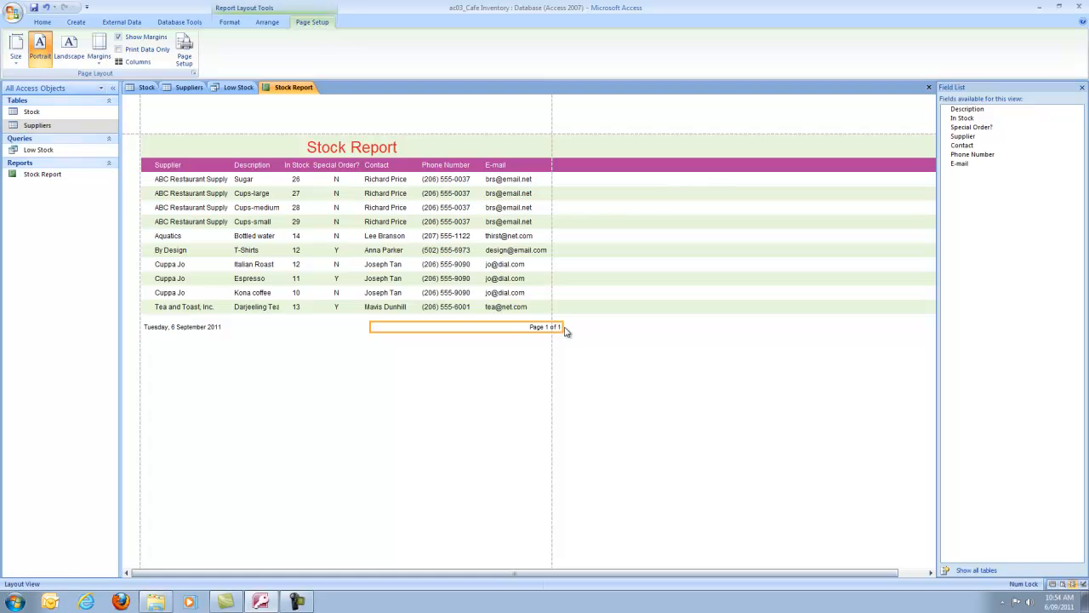
pyautogui.moveTo(565, 327); pyautogui.dragTo(550, 328)
pyautogui.click(524, 193)
pyautogui.moveTo(563, 154); pyautogui.dragTo(552, 155)
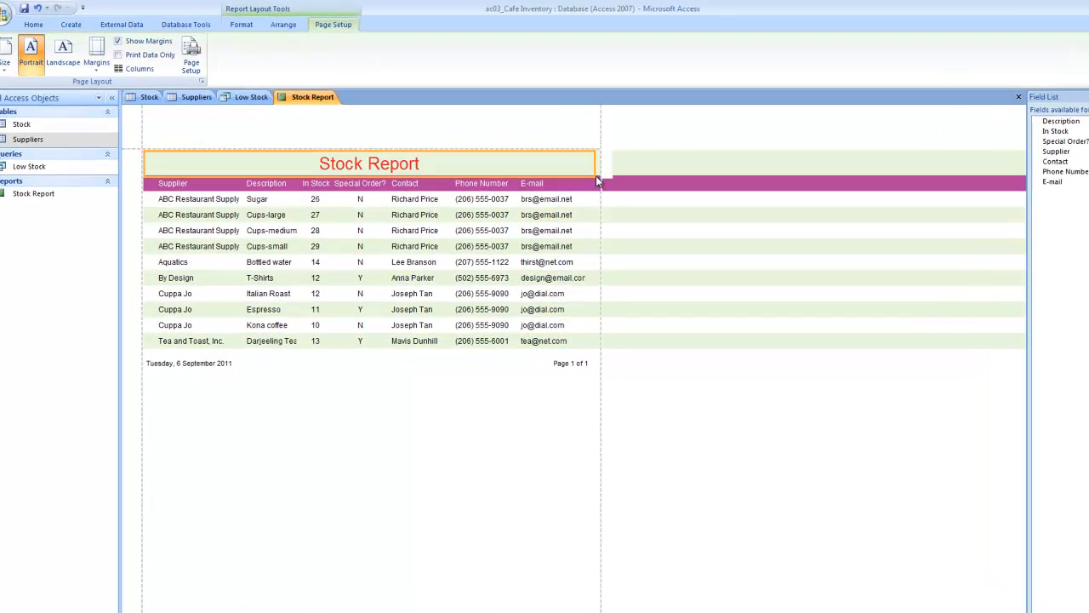
pyautogui.click(452, 382)
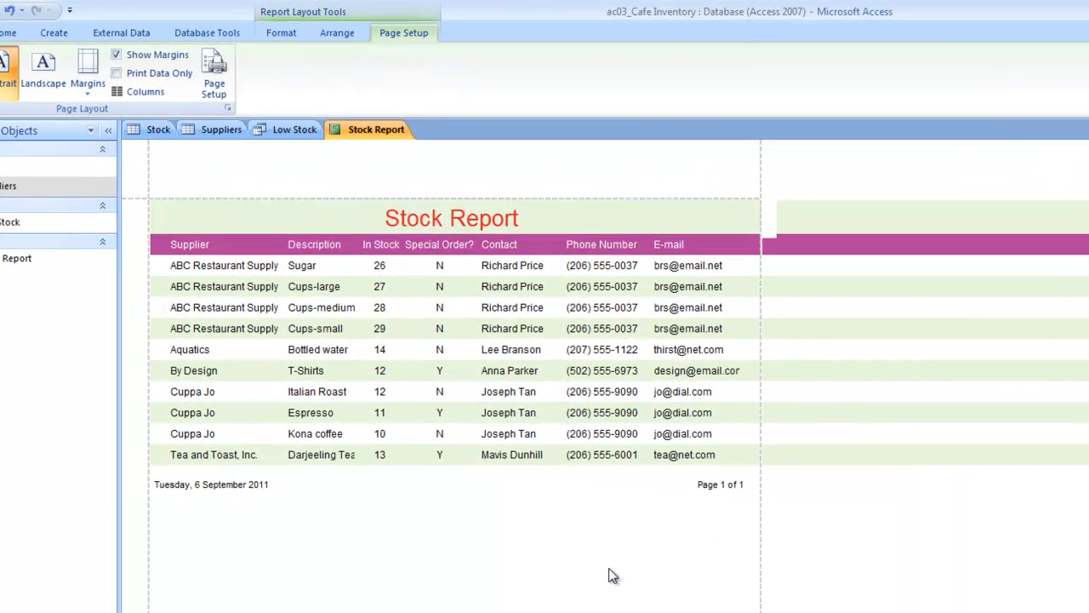
# Refresh the report with Refresh All to clear the leftover background beyond the page margin.
pyautogui.click(579, 180)
pyautogui.click(815, 353)
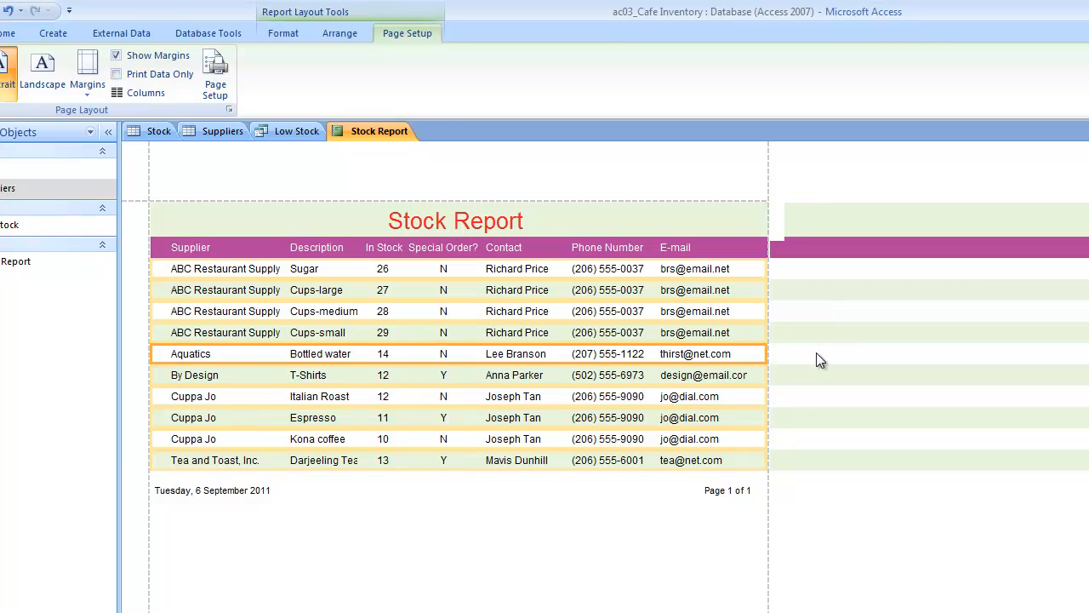
pyautogui.click(69, 36)
pyautogui.click(93, 34)
pyautogui.click(7, 33)
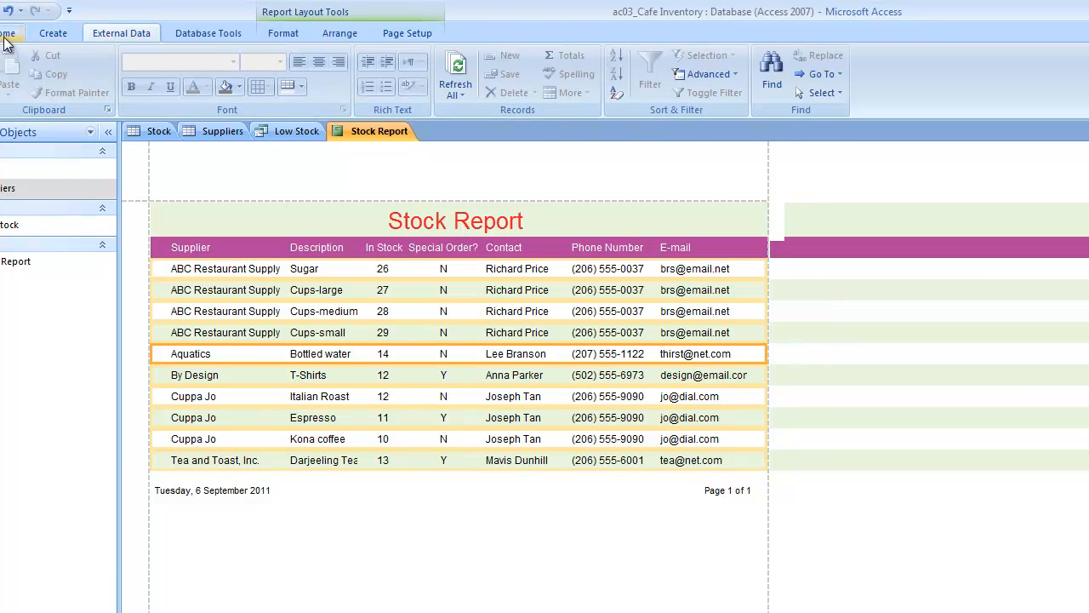
pyautogui.click(456, 74)
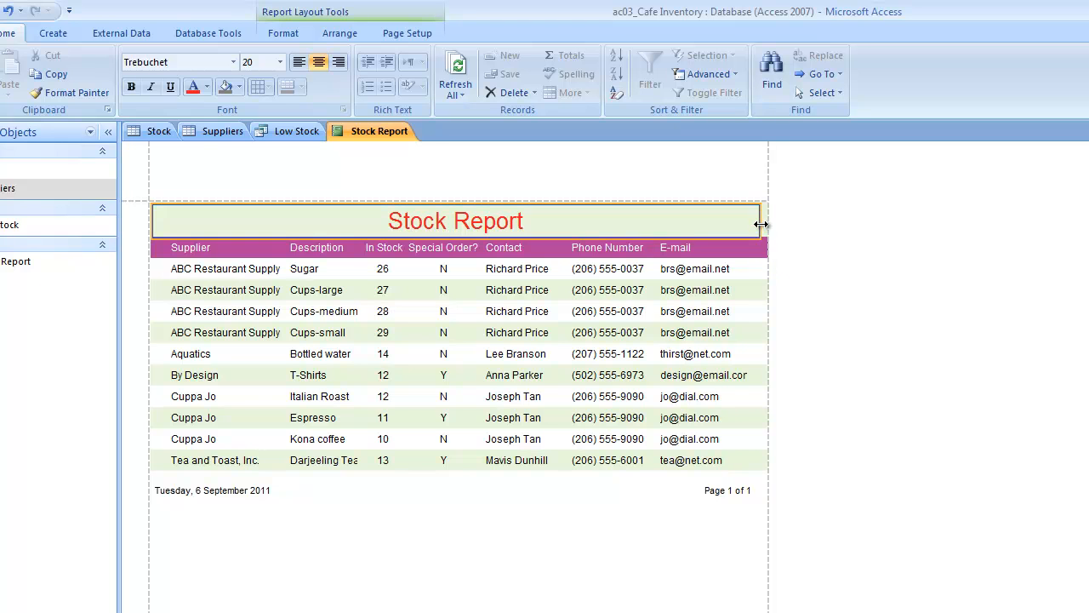
# Widen the title box to the page margin and the E-mail column just enough to show the longest address.
pyautogui.moveTo(764, 224); pyautogui.dragTo(767, 224)
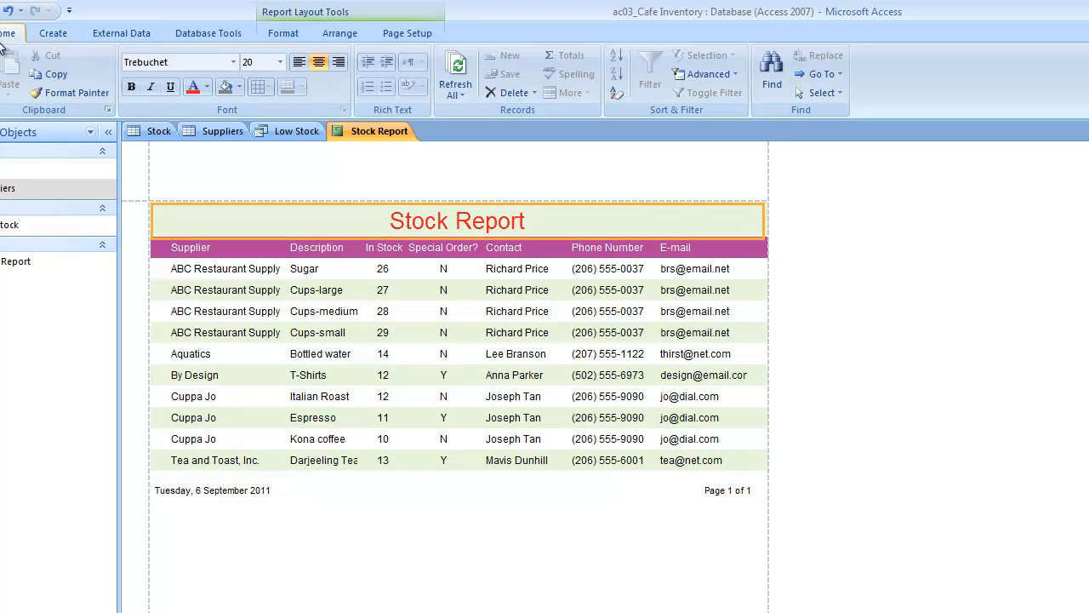
pyautogui.click(720, 608)
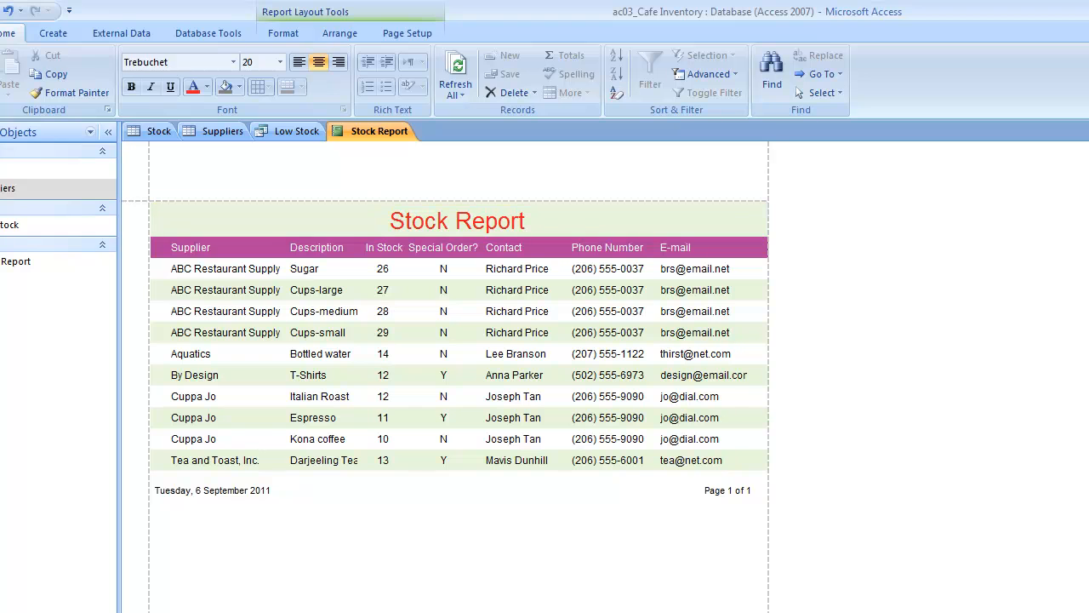
pyautogui.click(723, 269)
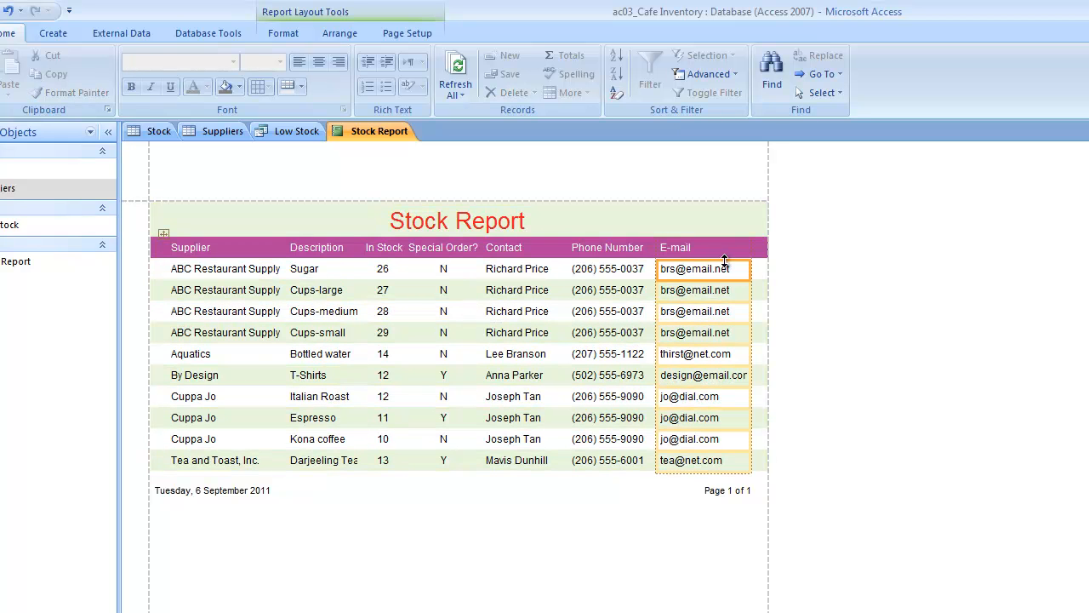
pyautogui.moveTo(753, 274); pyautogui.dragTo(763, 273)
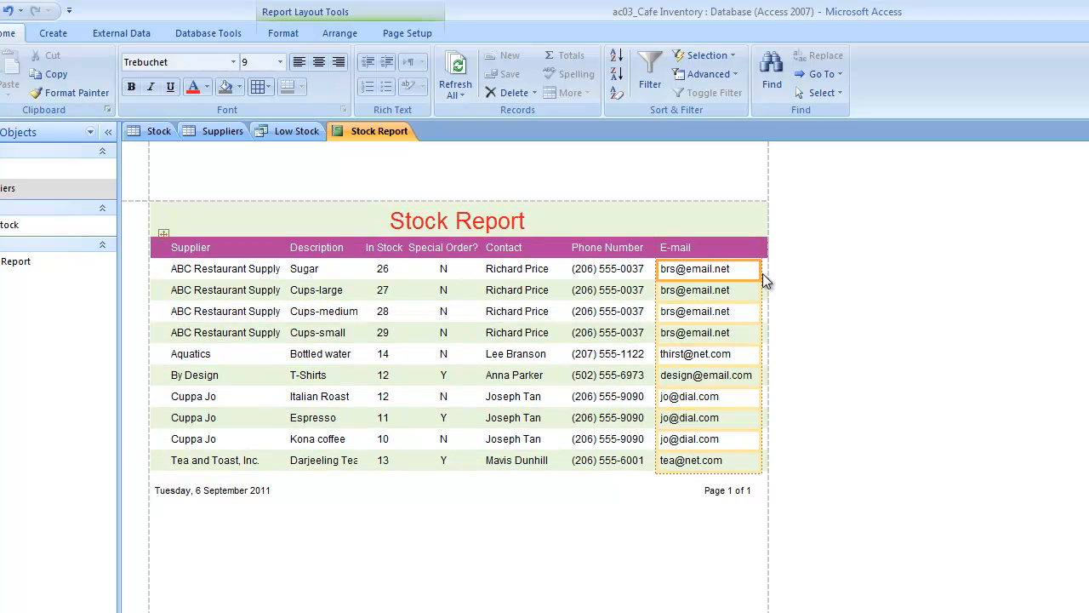
pyautogui.click(586, 607)
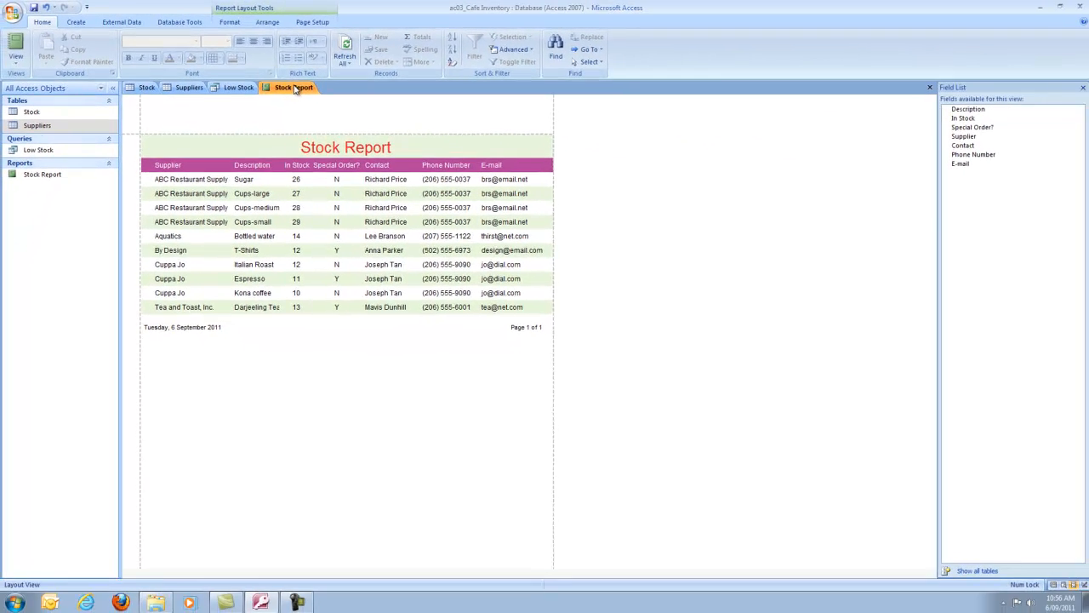
# Close the Stock Report, saving its design changes, and close all the other open database objects.
pyautogui.rightClick(387, 130)
pyautogui.click(321, 104)
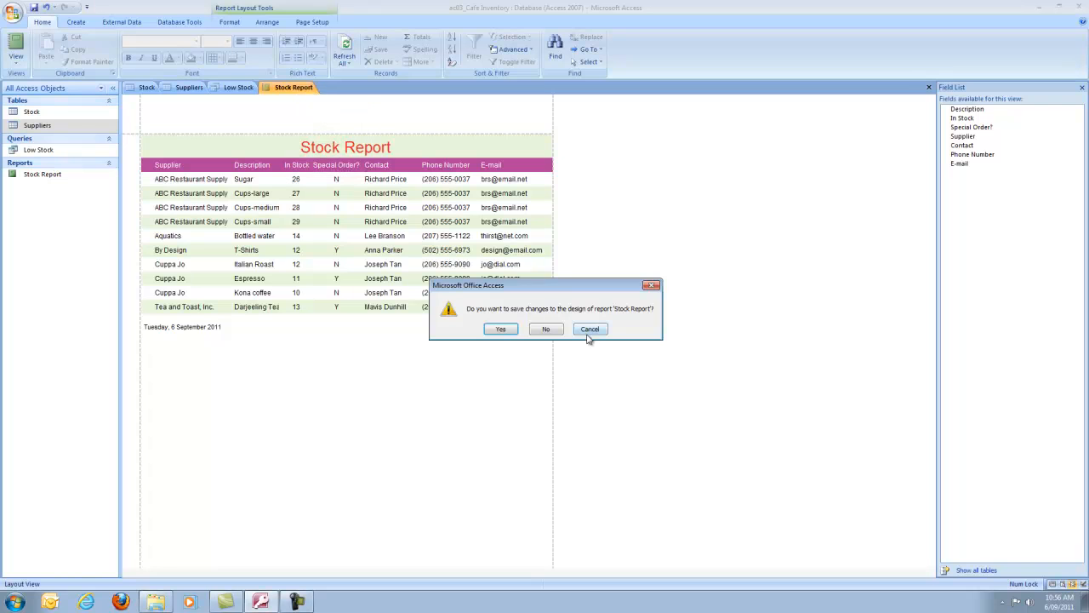
pyautogui.click(509, 331)
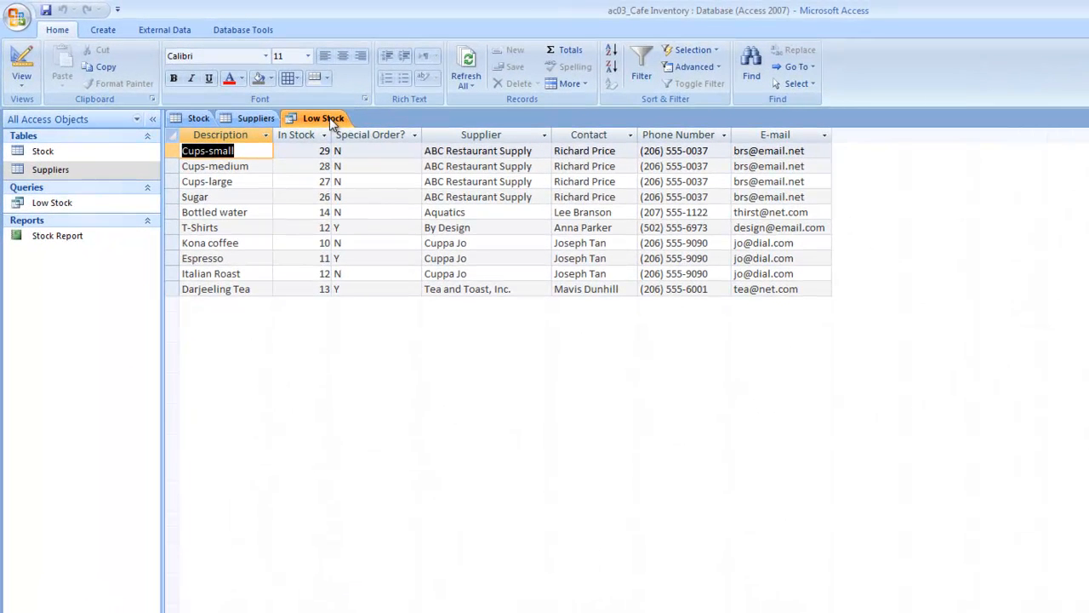
pyautogui.rightClick(332, 122)
pyautogui.click(387, 165)
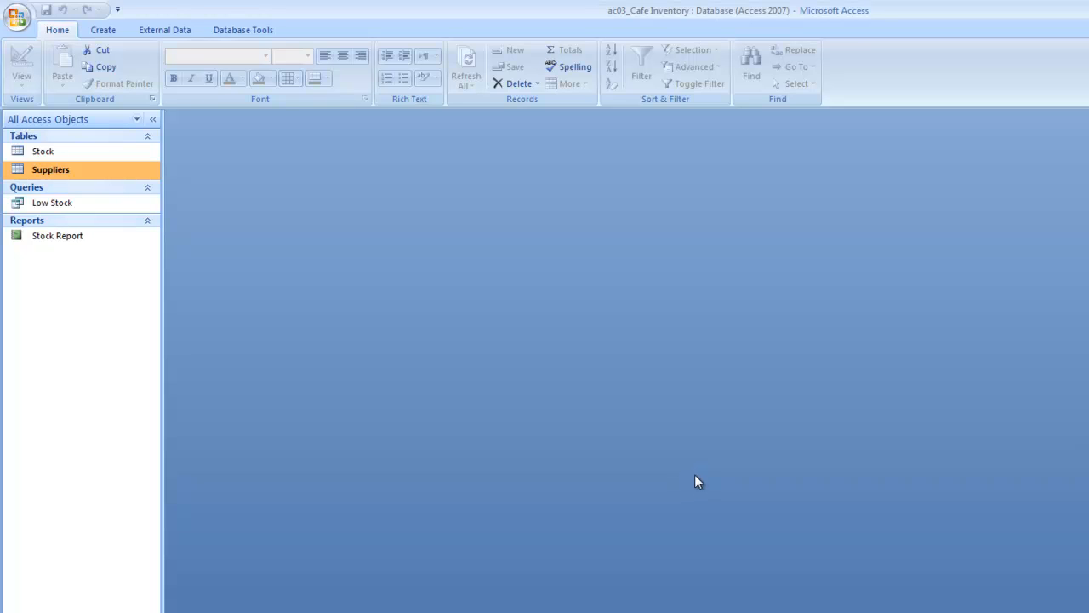
# Run Compact and Repair Database on the cafe inventory database.
pyautogui.click(17, 17)
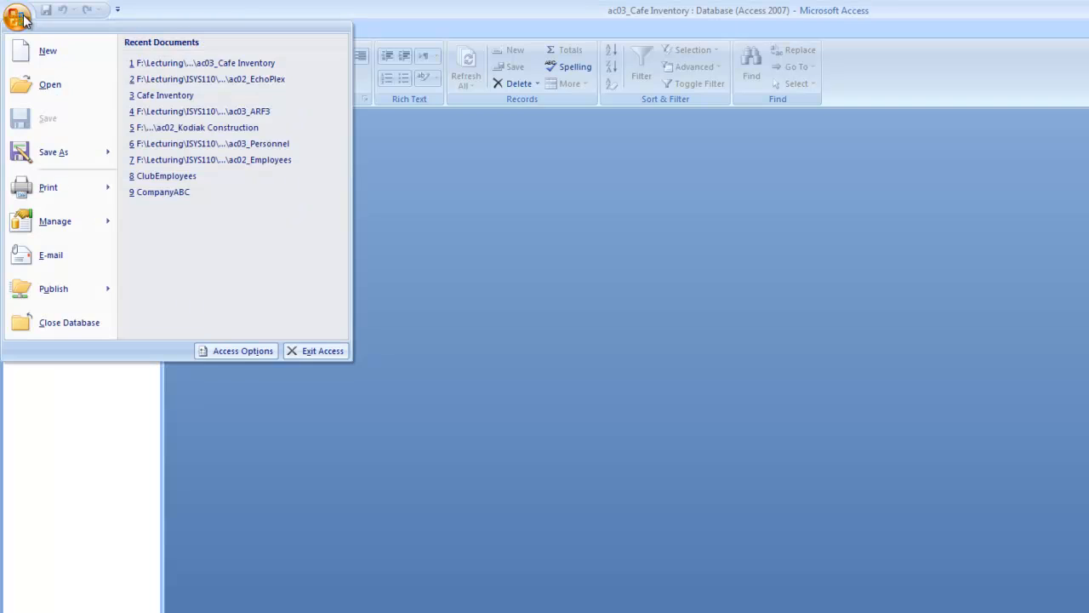
pyautogui.moveTo(108, 231)
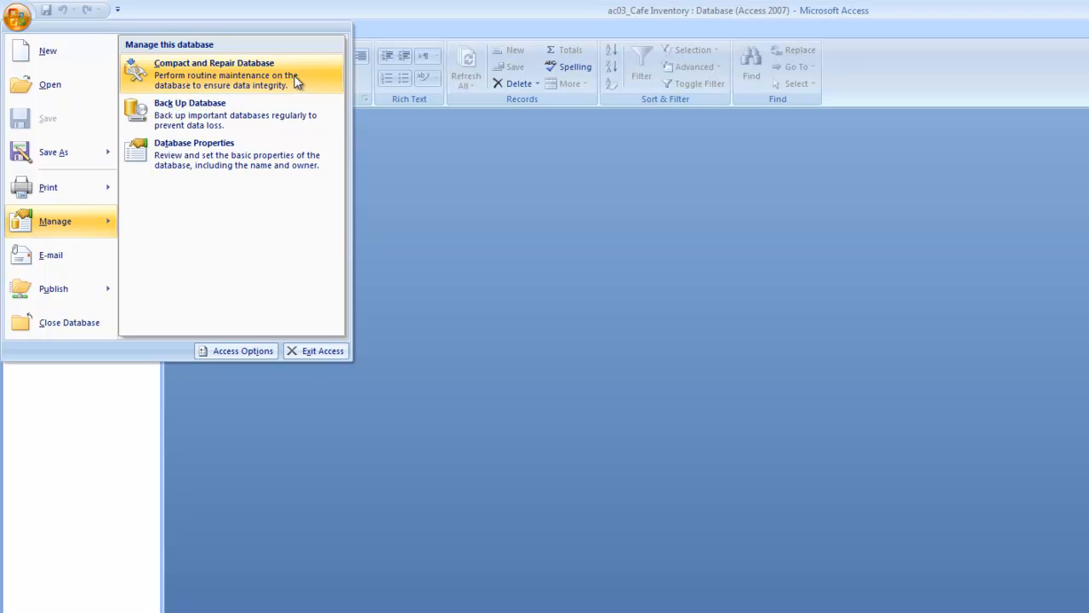
pyautogui.click(202, 66)
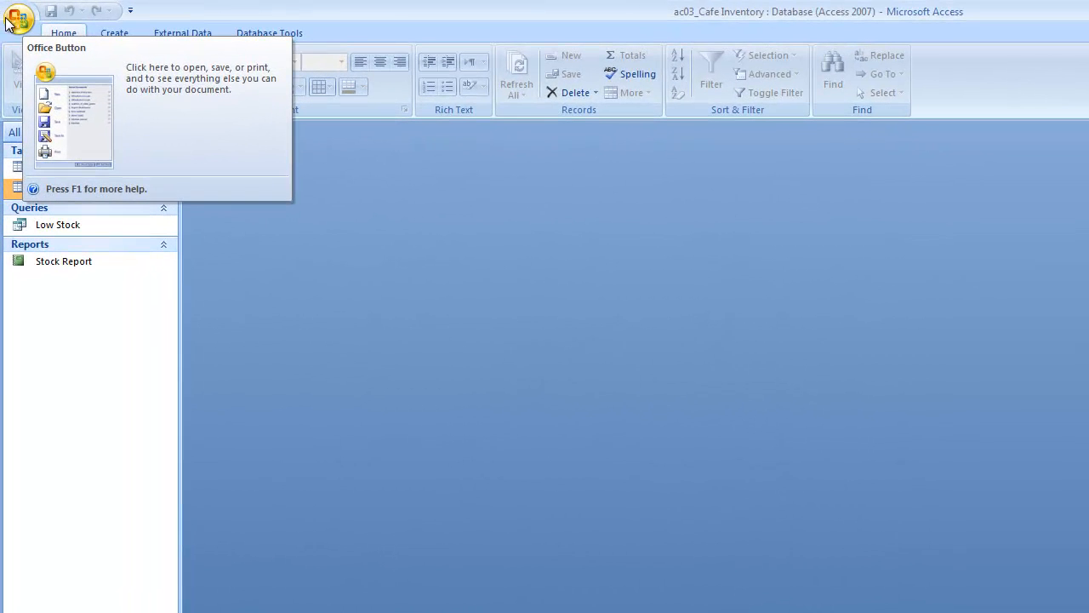
# Back up the database as ac03_Cafe Inventory_2011-09-06 in the Tutorial Six - S2, 2011 folder, keeping the Access 2007 Database type.
pyautogui.click(10, 22)
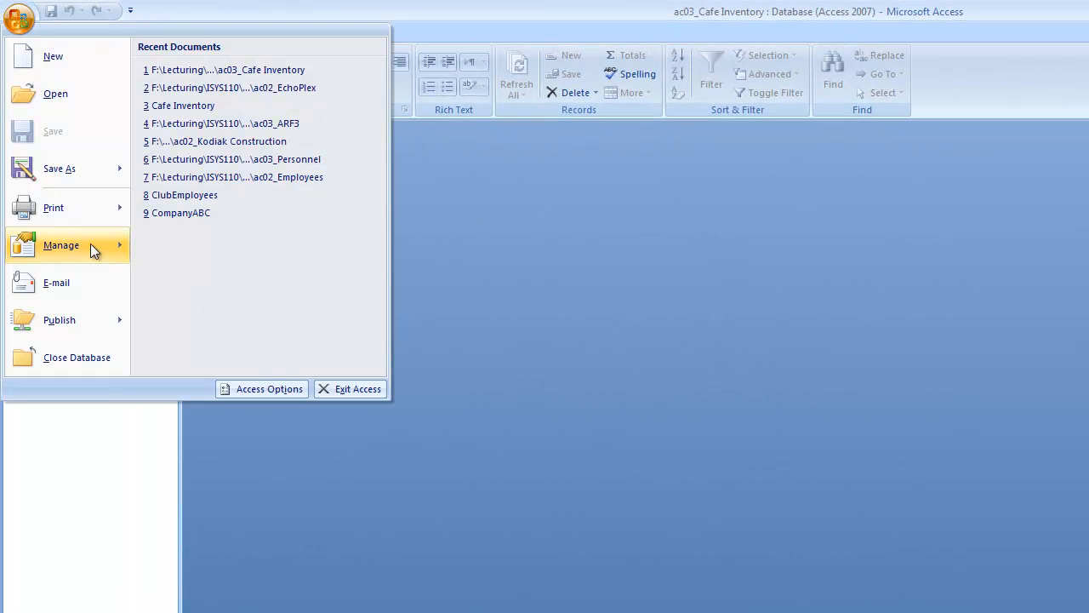
pyautogui.moveTo(90, 243)
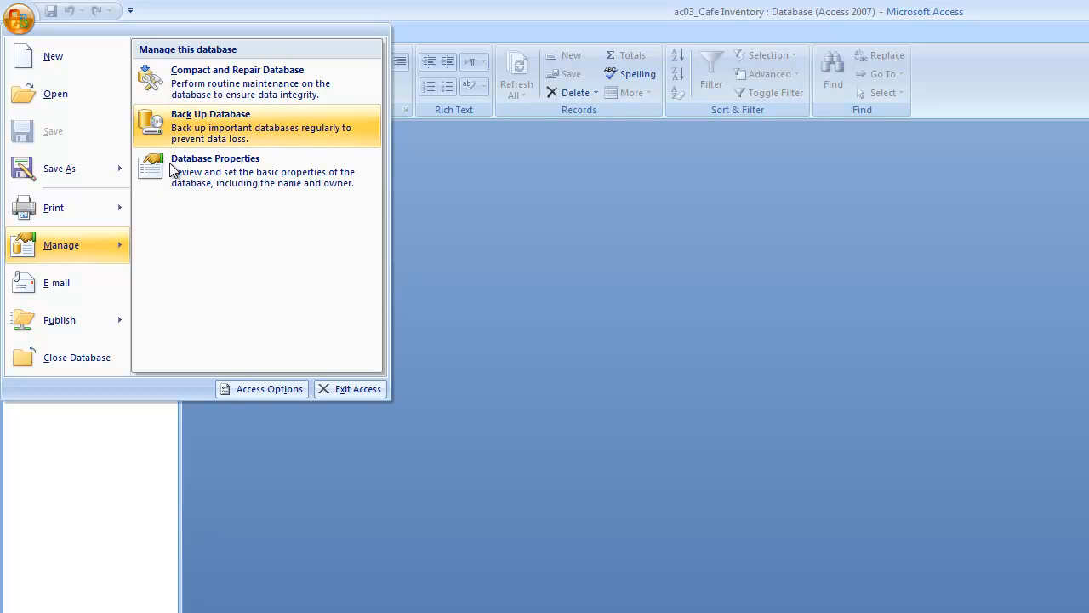
pyautogui.click(298, 132)
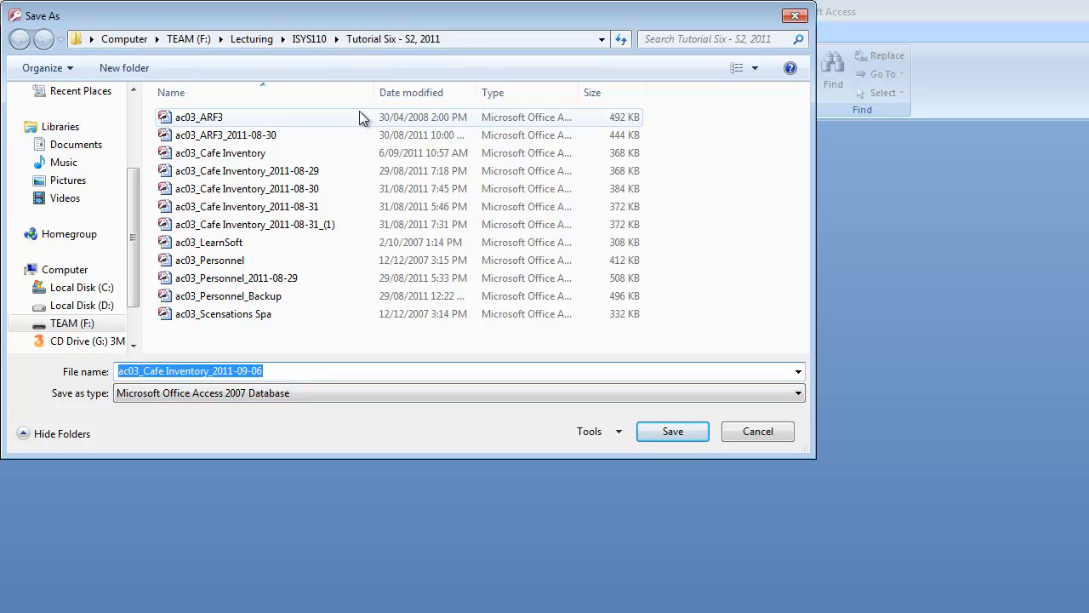
pyautogui.click(129, 372)
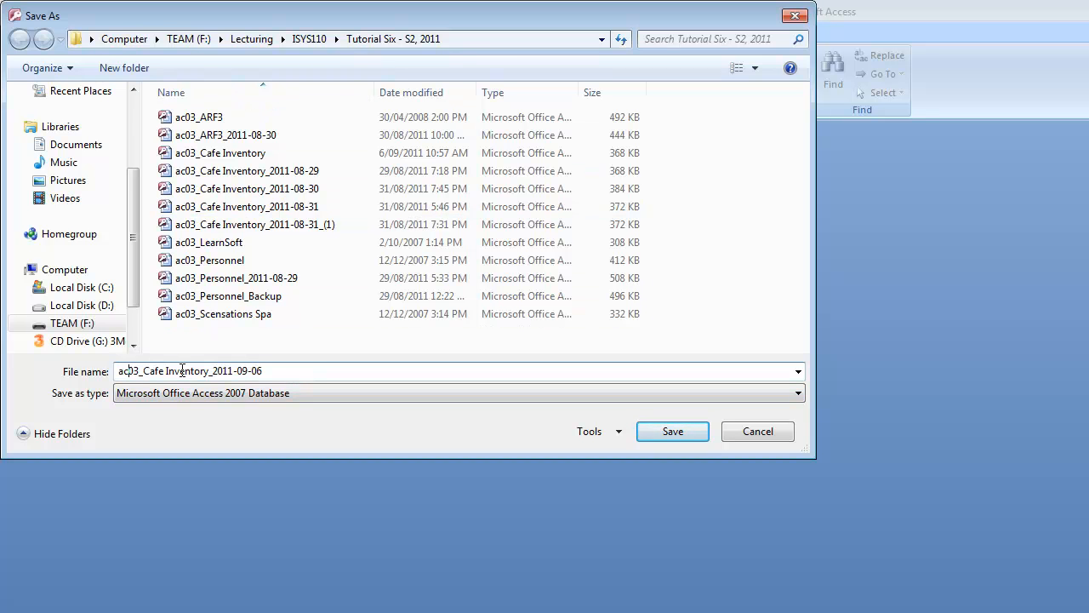
pyautogui.click(229, 372)
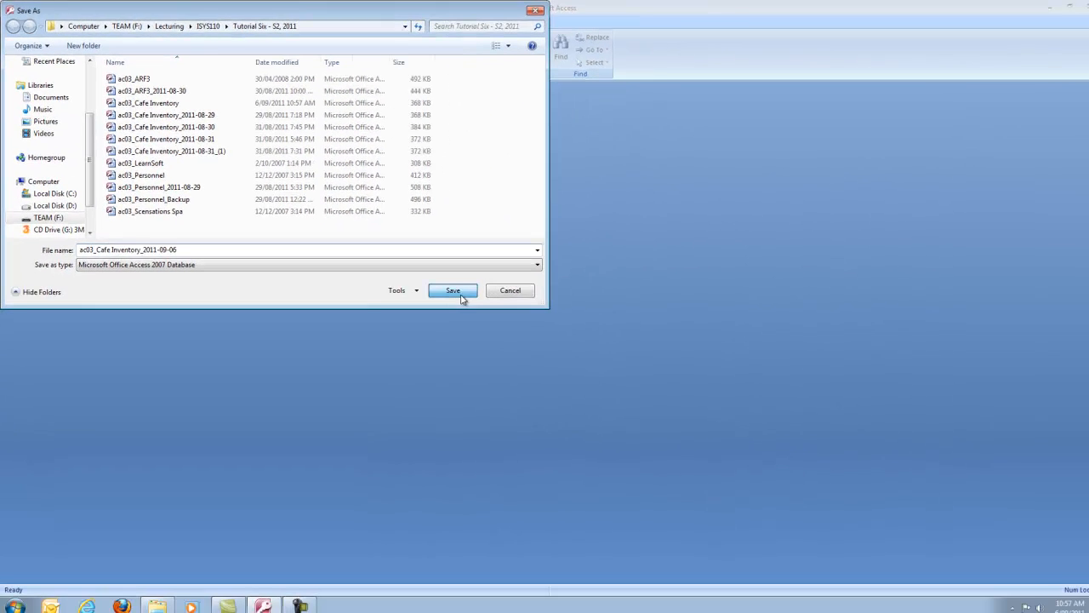
pyautogui.click(680, 433)
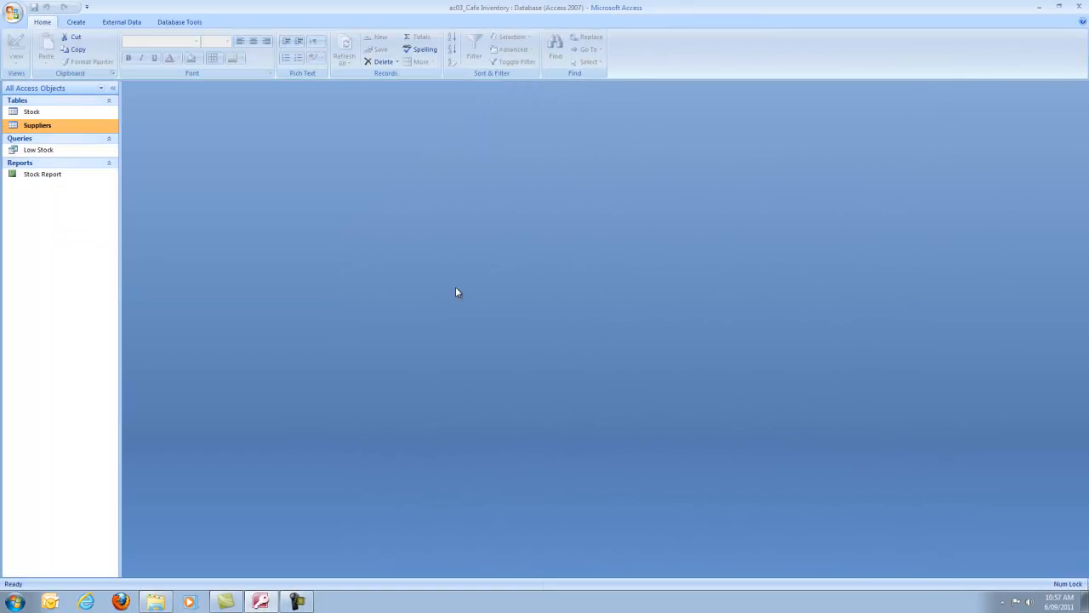
# Exit Access completely and start Internet Explorer.
pyautogui.click(11, 13)
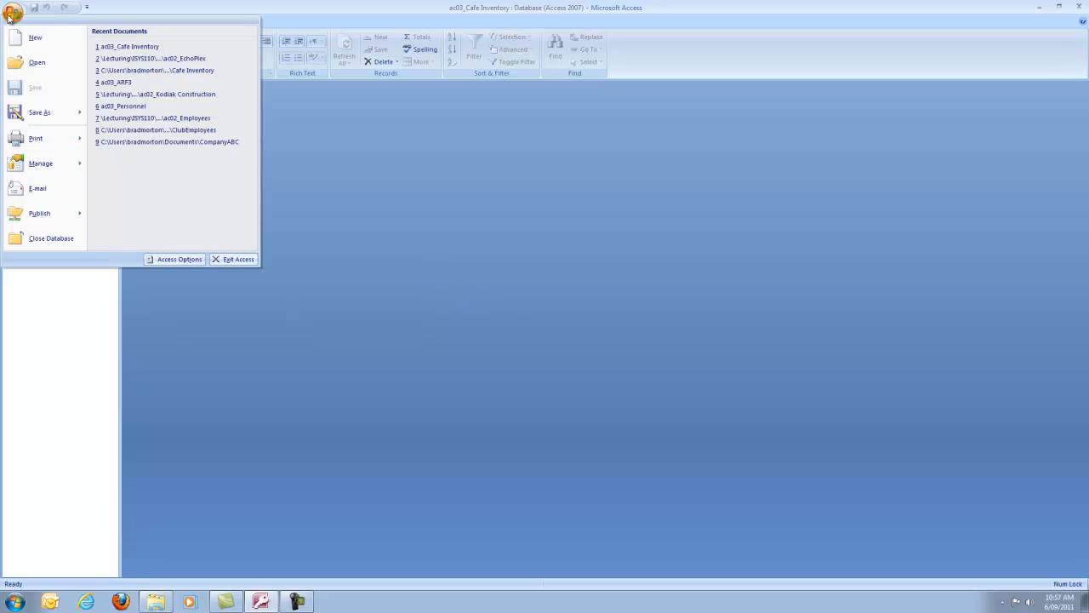
pyautogui.click(225, 260)
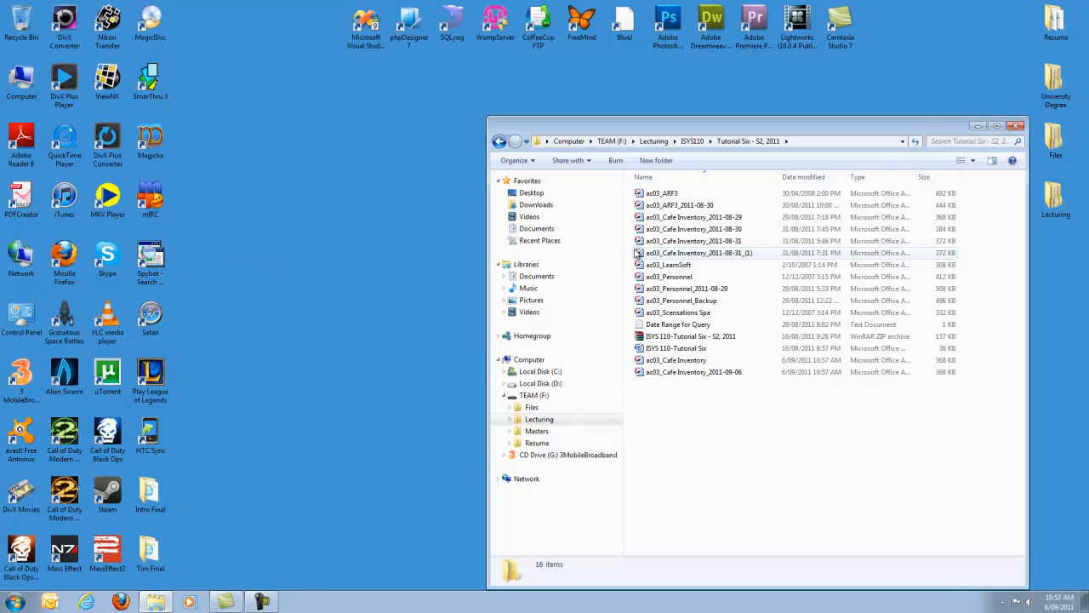
pyautogui.click(98, 602)
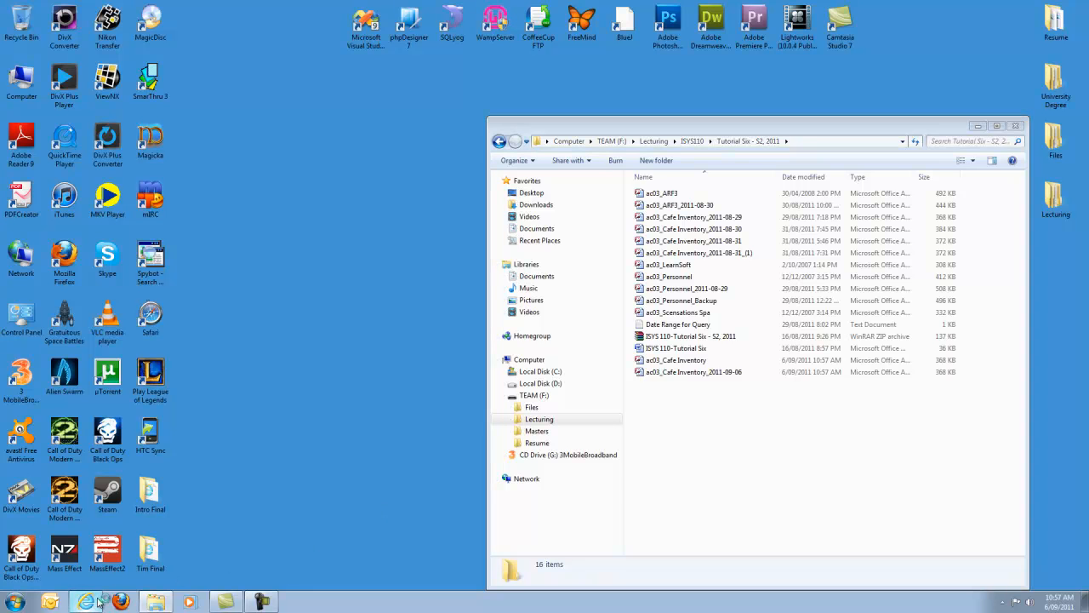